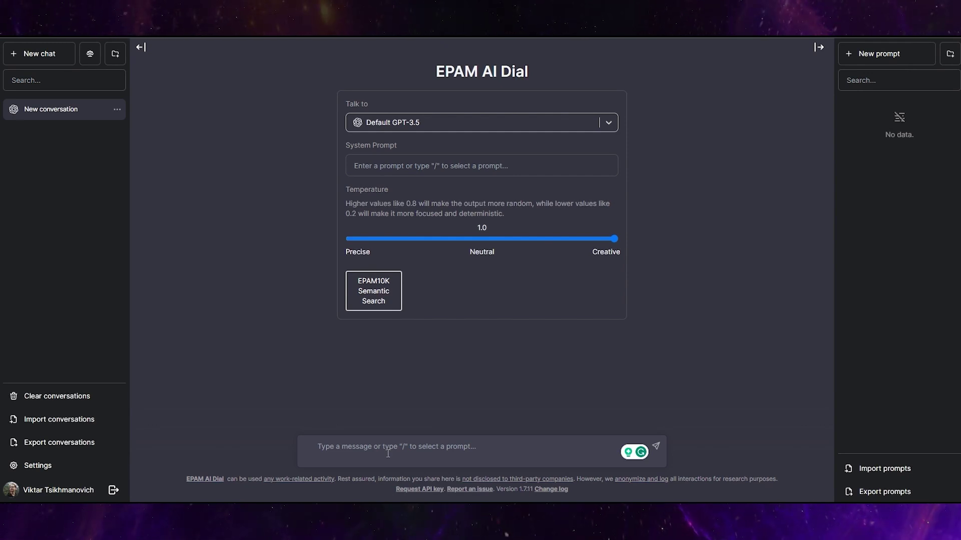
Send 'Test me for knowing JS' as the first chat message to GPT-3.5.
left_click(388, 454)
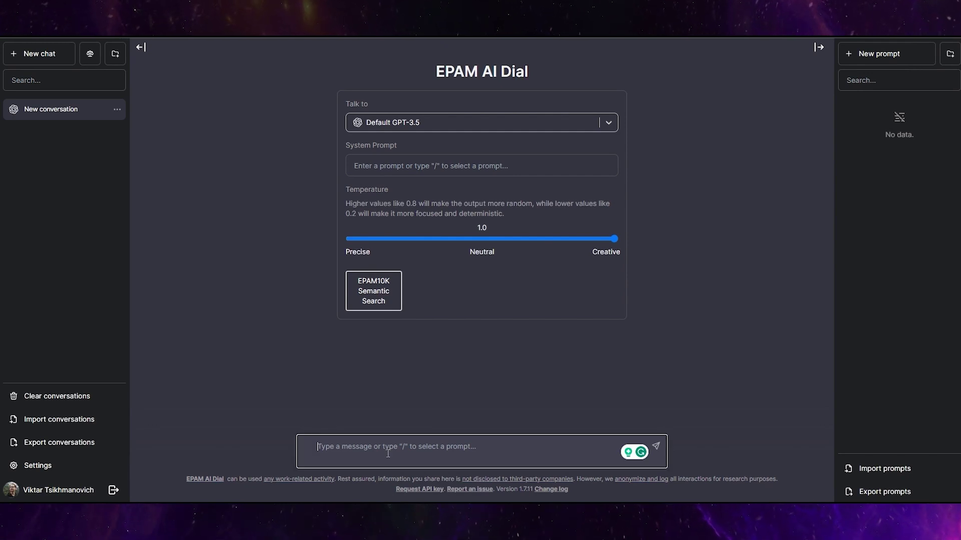
type("Test me for")
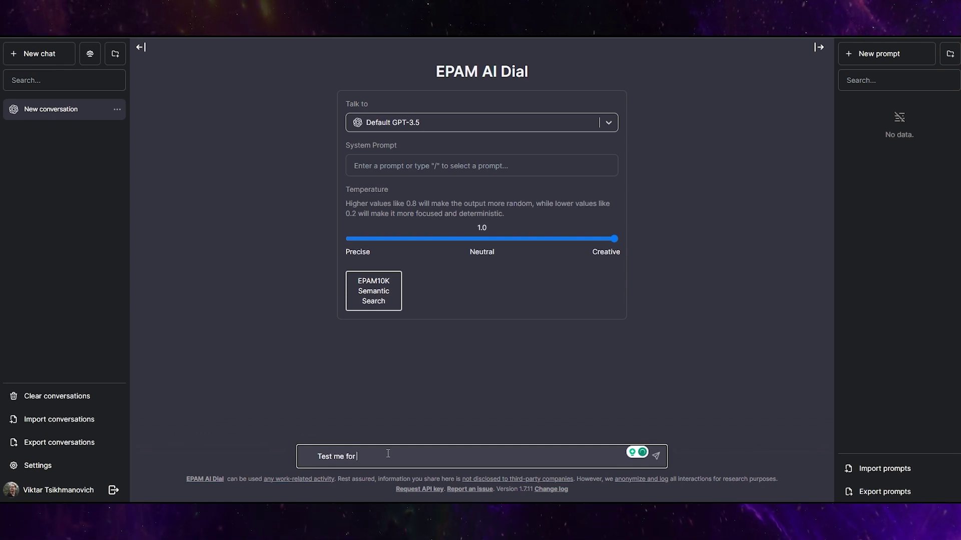
type(" knowing JS")
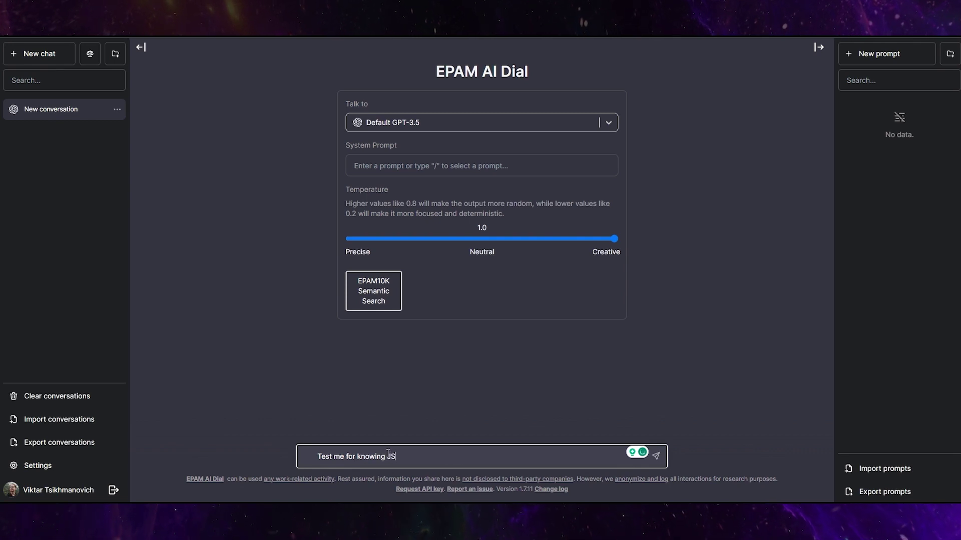
key("Return")
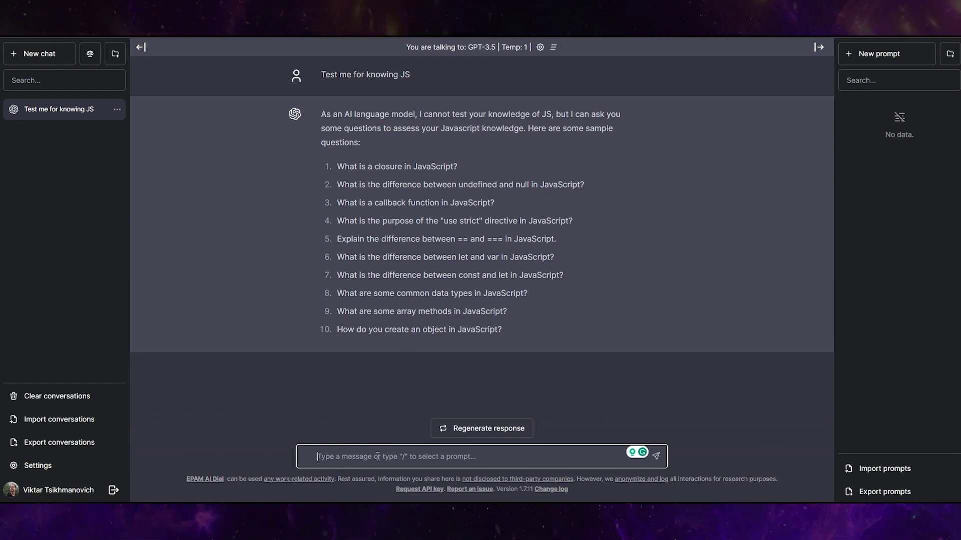
Answer question 1: a closure combines a function with the lexical environment where it was declared.
type("1.")
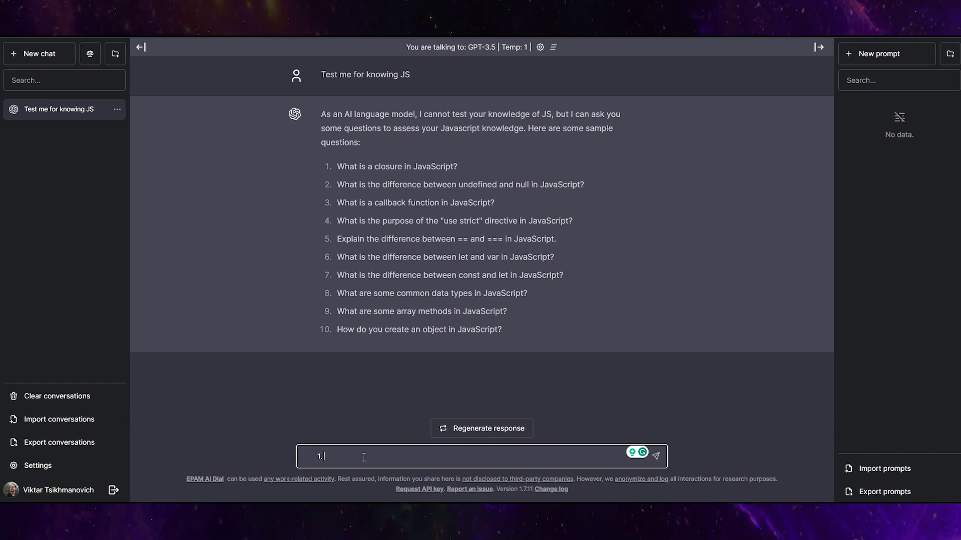
type("Closure ")
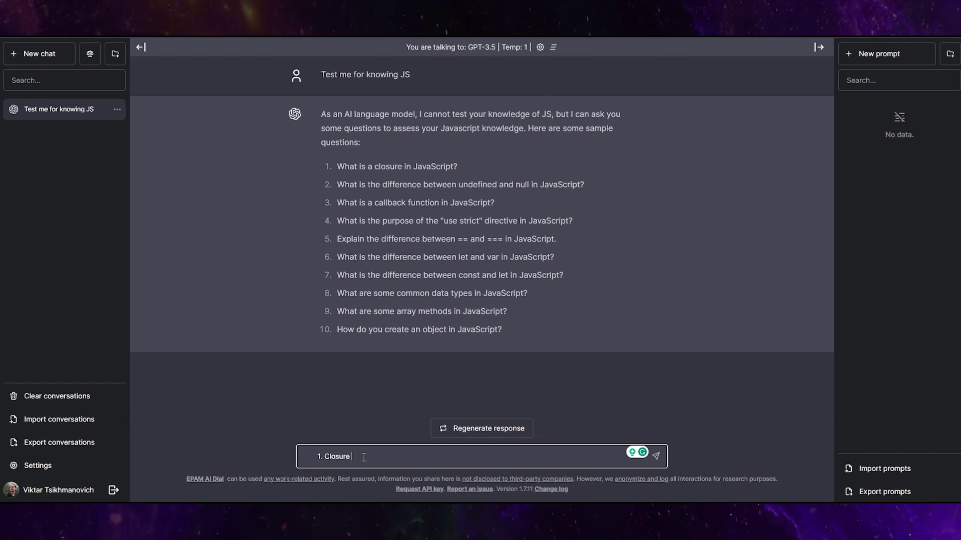
type("in JS")
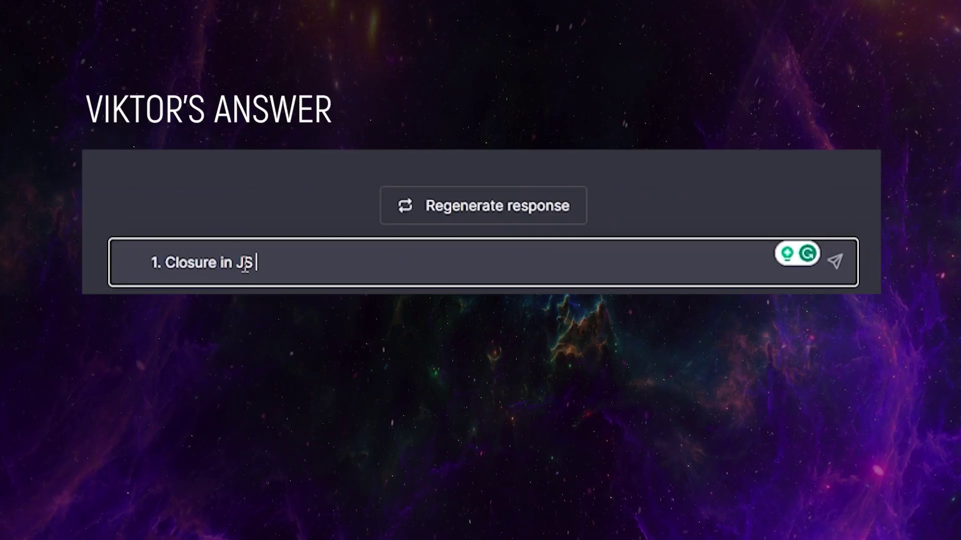
type("*is a combimation of function and the lexical en")
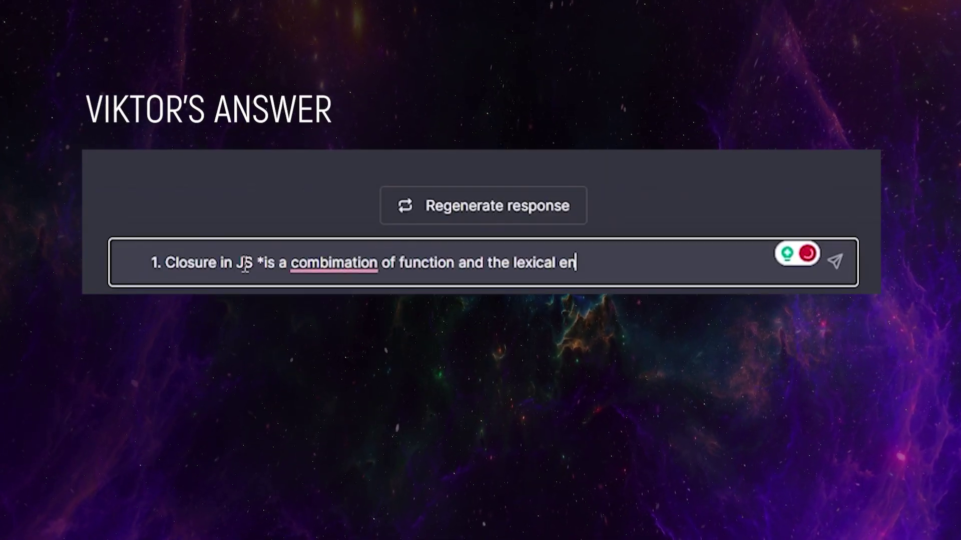
type("vs within which that function was declareted")
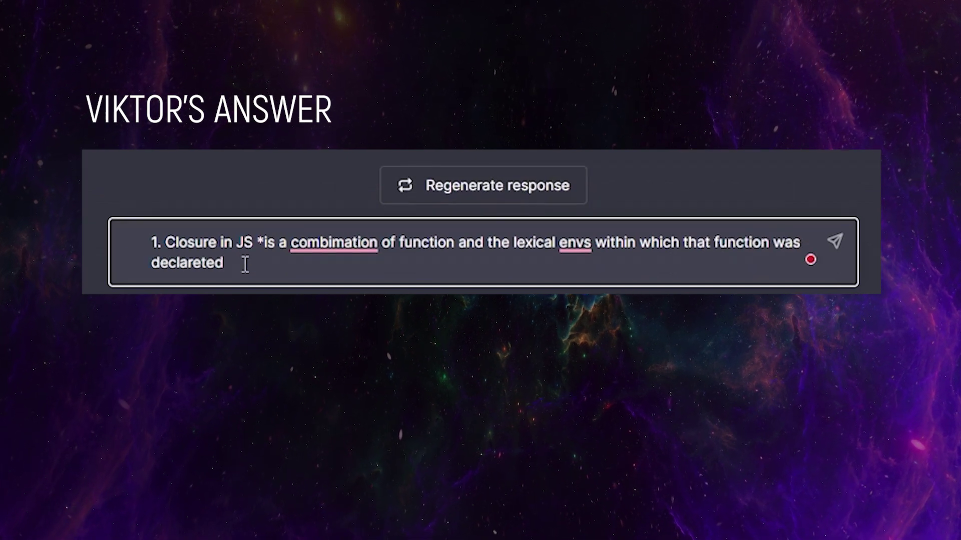
type(", for remembering the surrounding scope, for ")
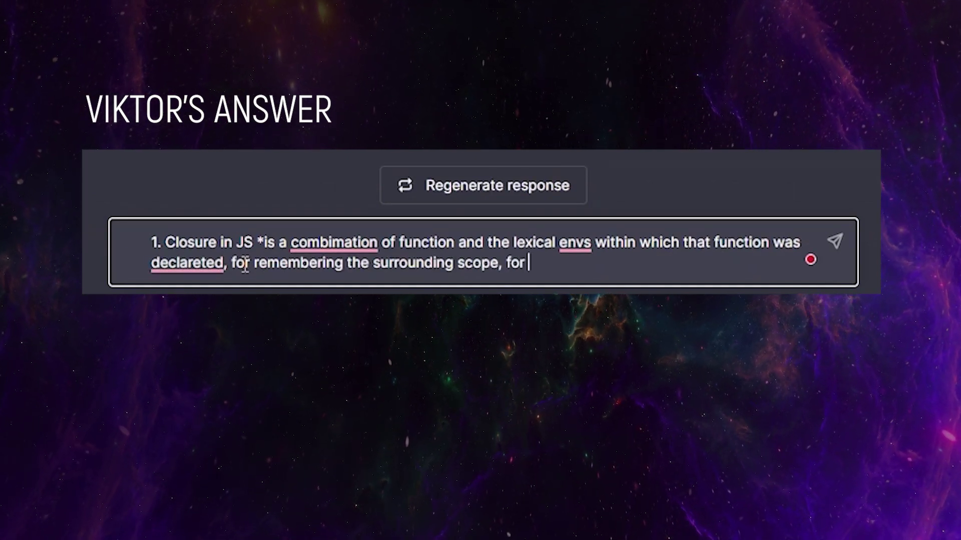
type("access the external variables for example")
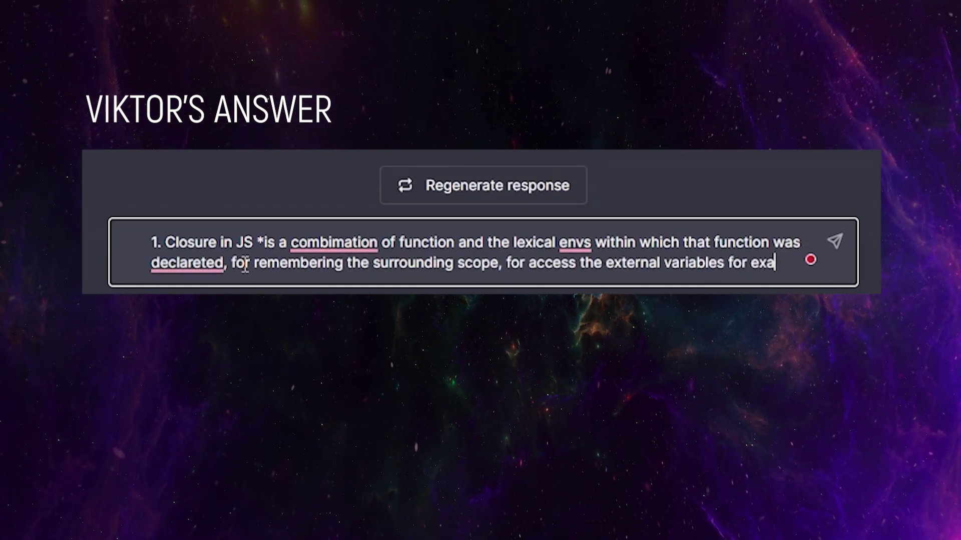
mouse_move(359, 245)
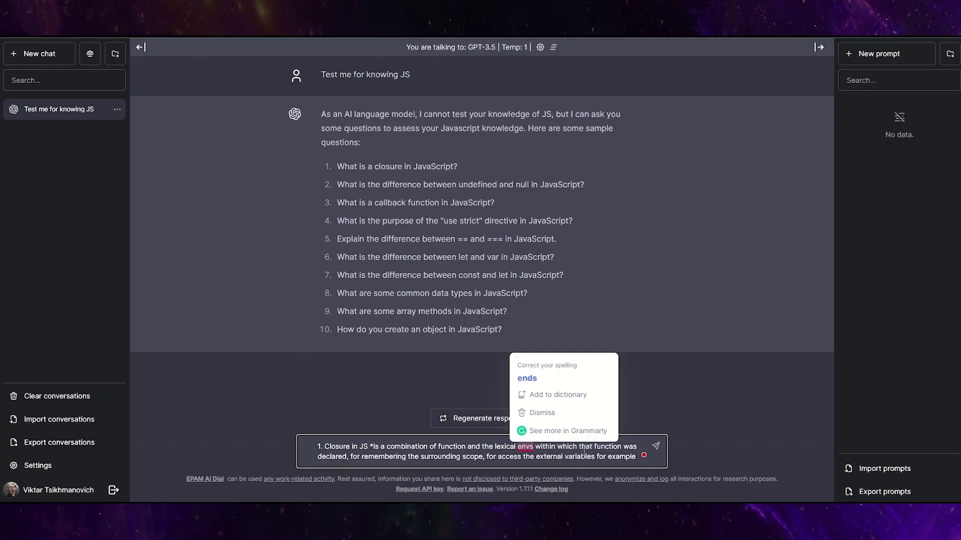
key("Return")
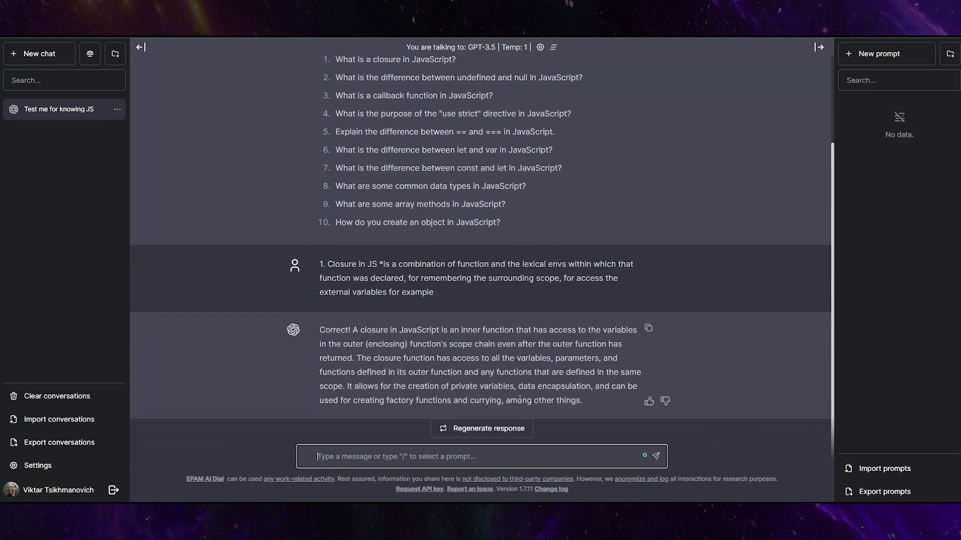
scroll(470, 398, "up", 2)
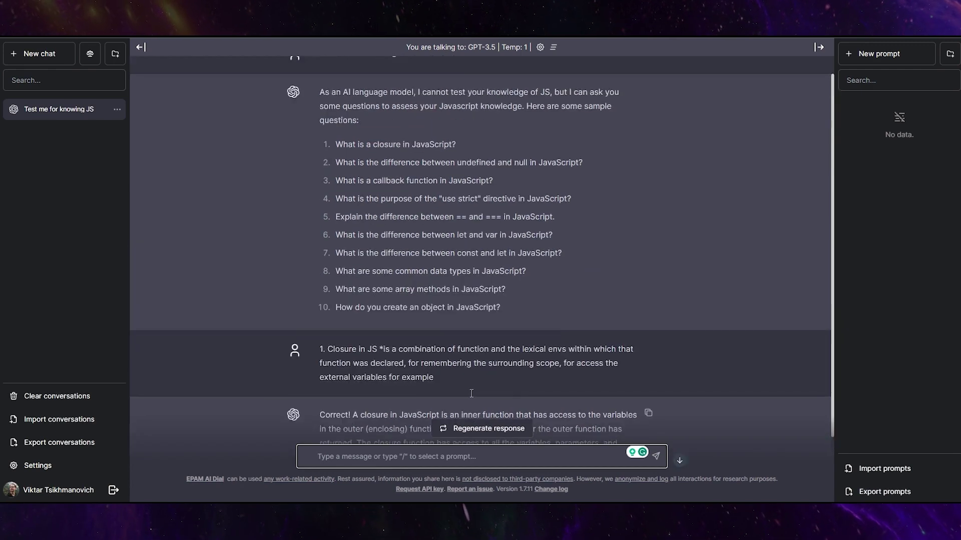
scroll(451, 401, "down", 2)
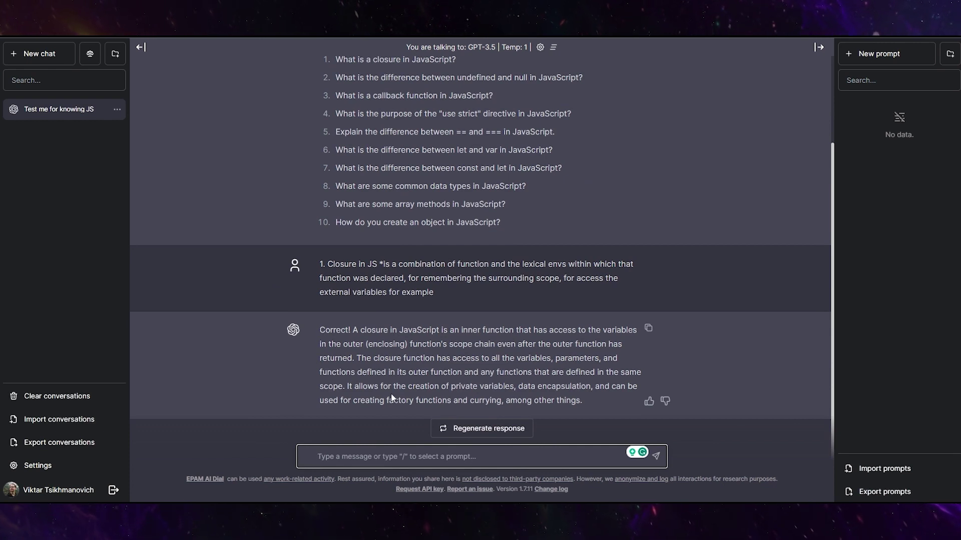
Answer question 2: undefined has memory storage but no value, unlike null.
type("2. undefined ")
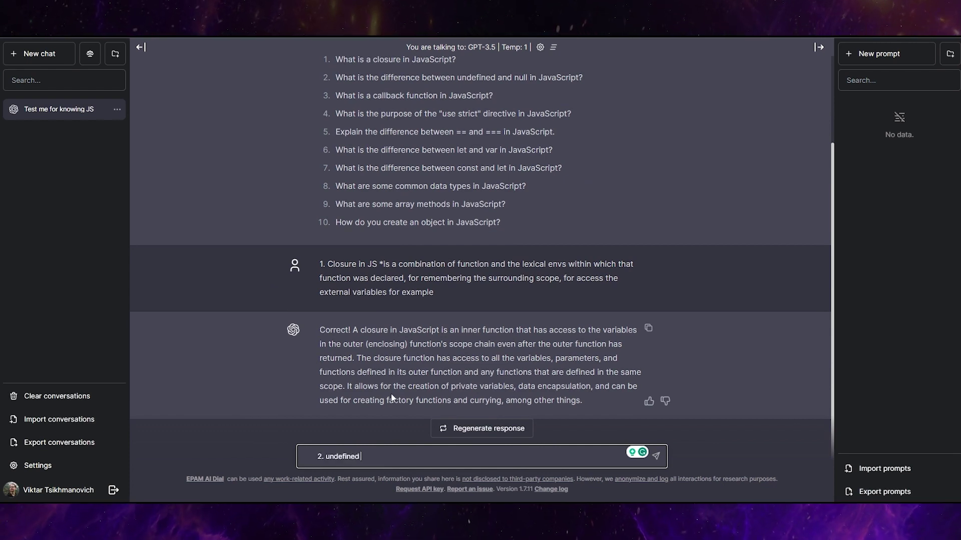
type("is s")
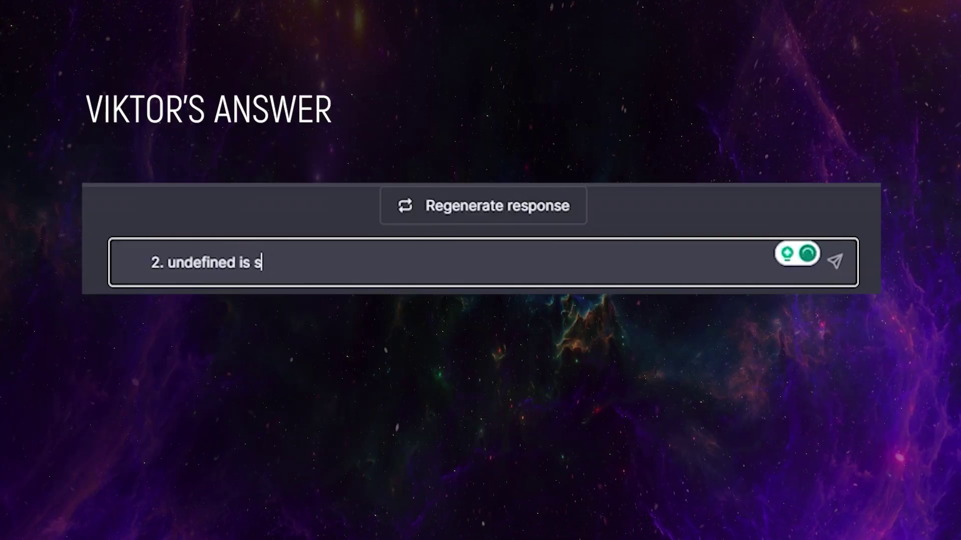
type("omething that has a memory stora")
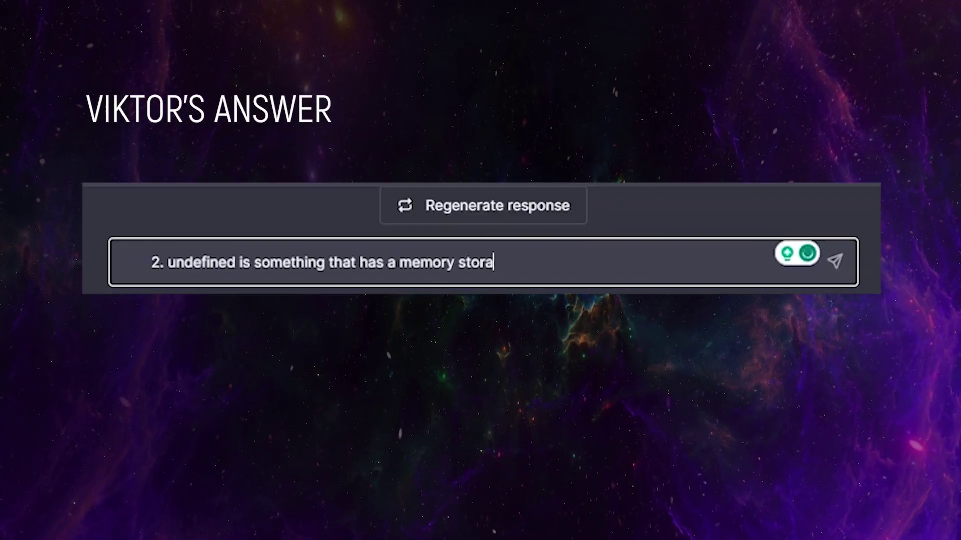
type("ge but hasn't value and null is someth")
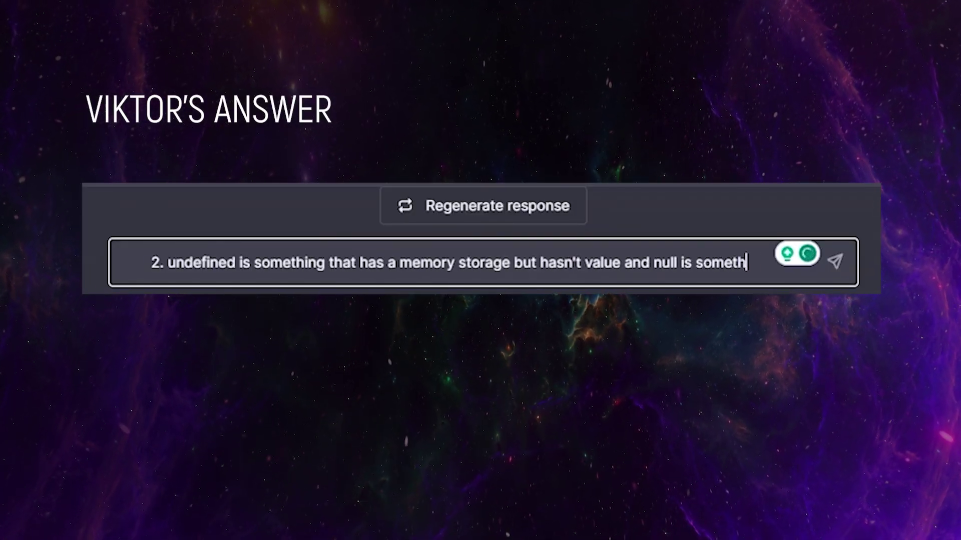
type("ing that equal to empty value")
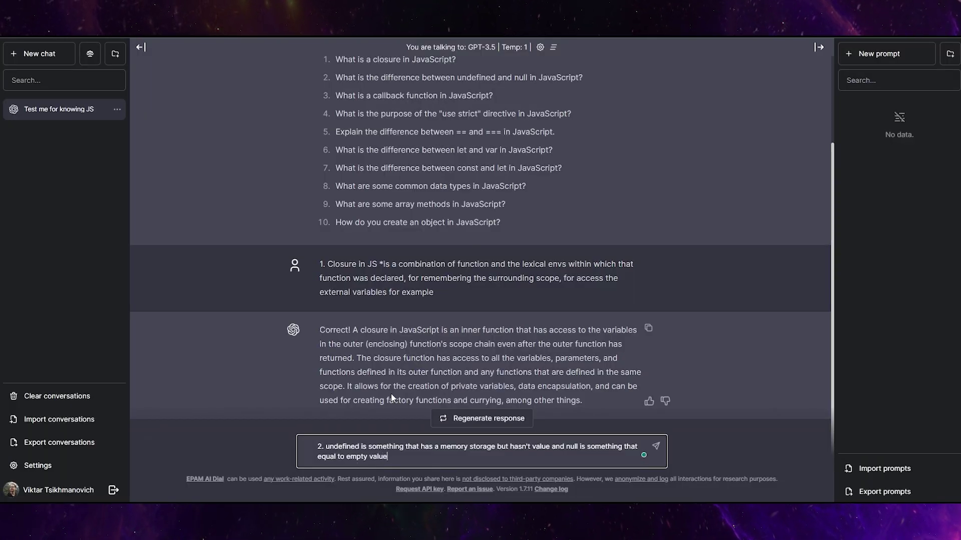
key("Return")
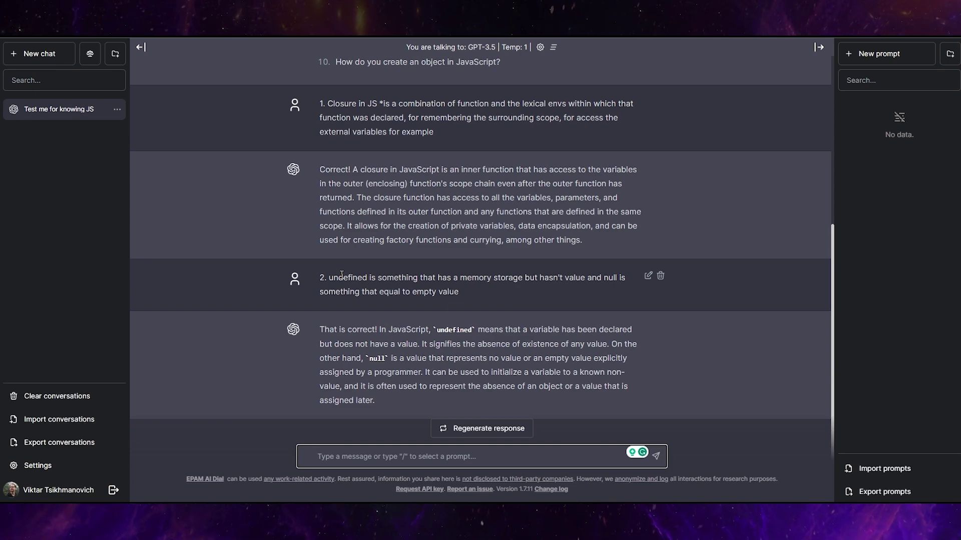
Request question 3 and answer that a callback is a function passed to another function as an argument.
type("next")
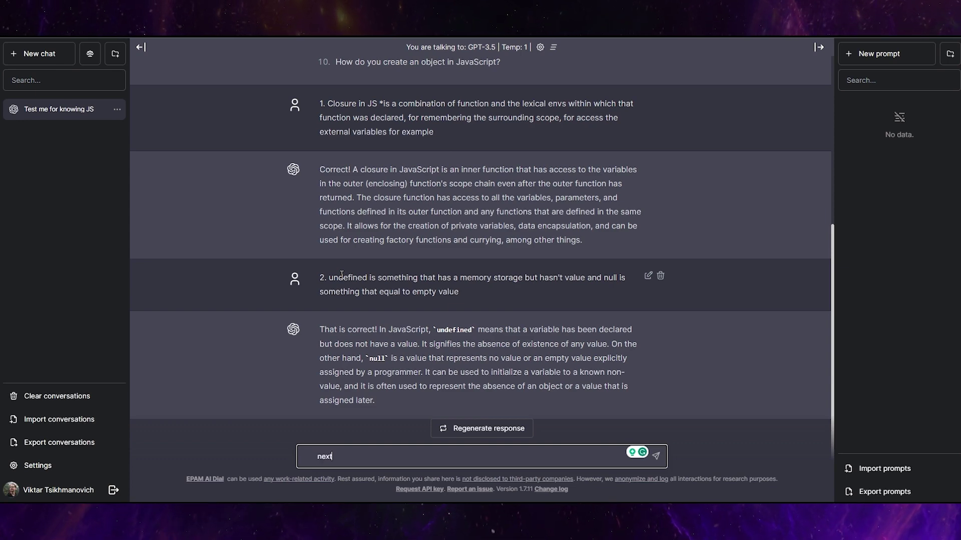
type(" question please")
key("Return")
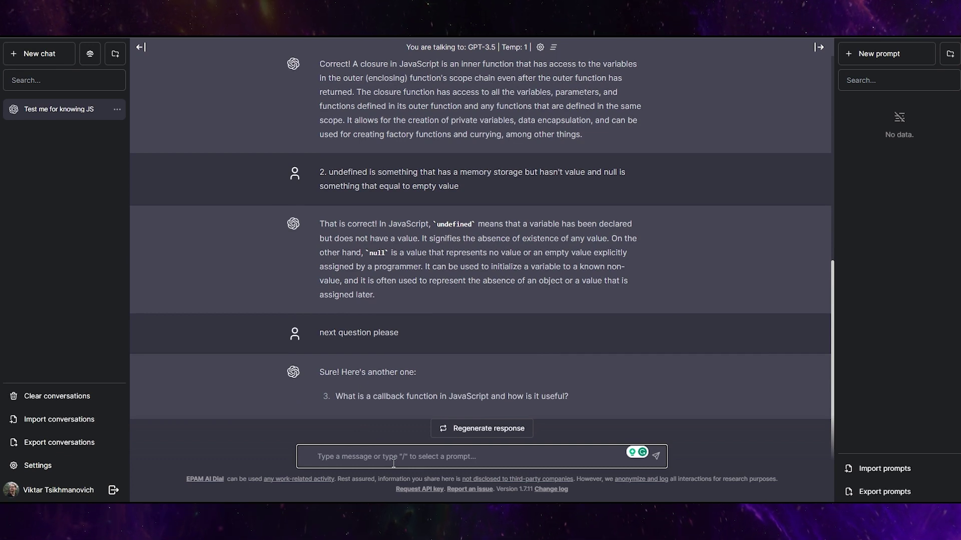
type("callback function is a fu")
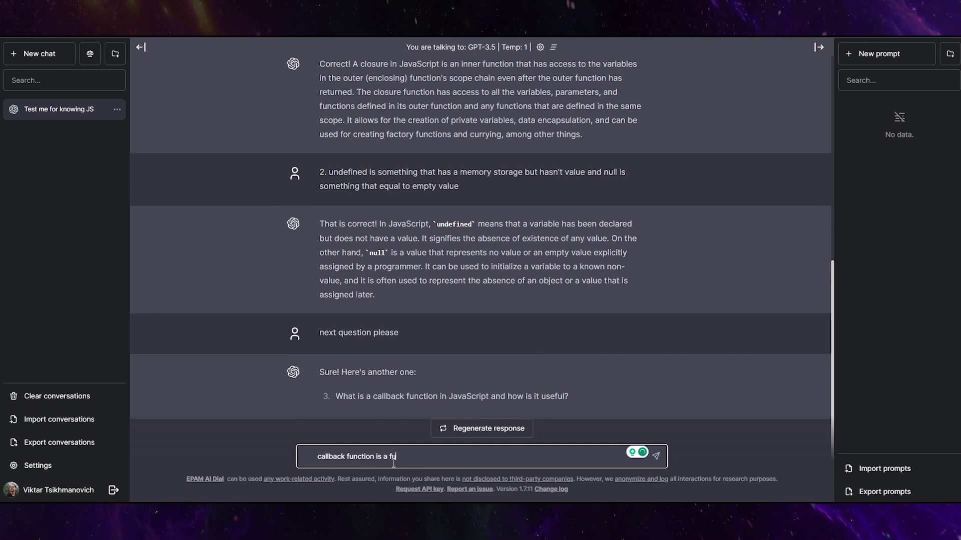
type("nction ")
type("that passed ")
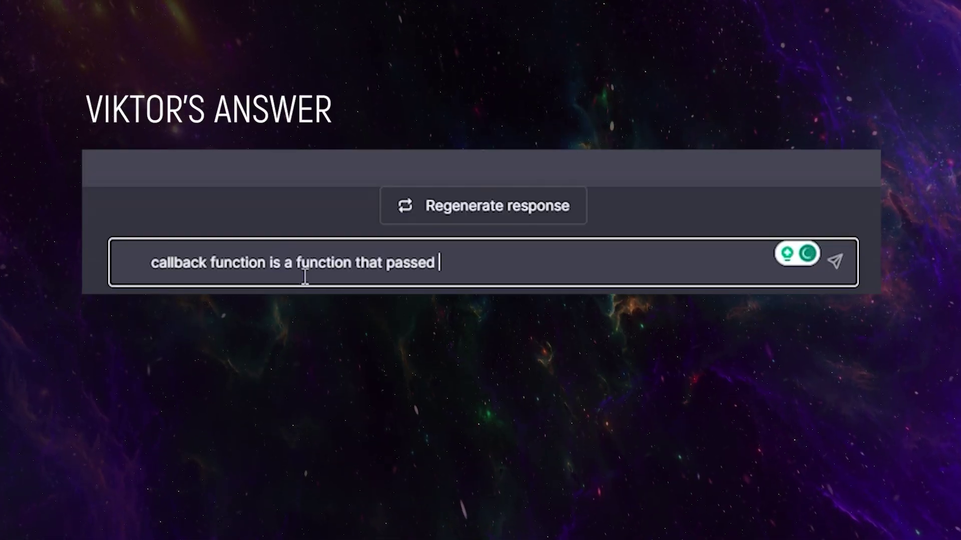
type("into another function as an argument and ")
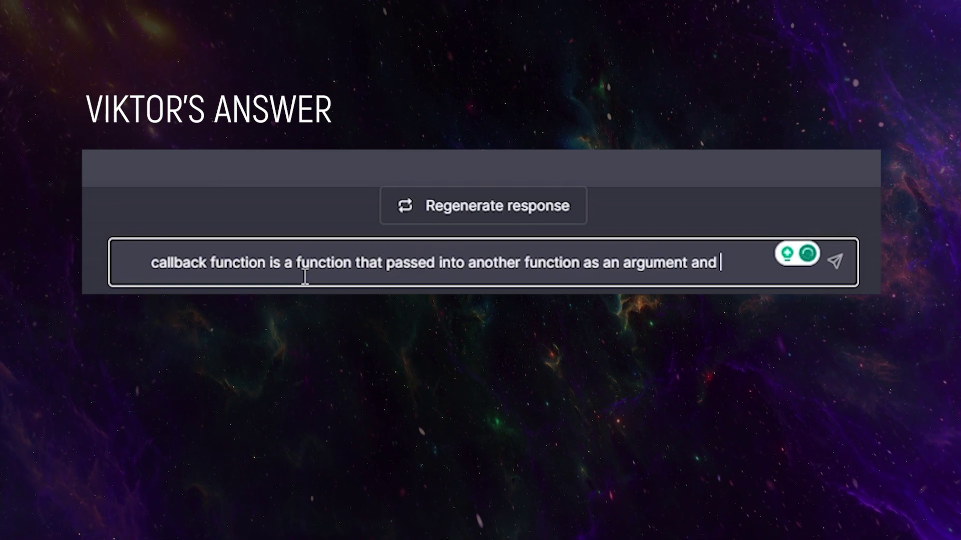
type("it can be used for calling after s")
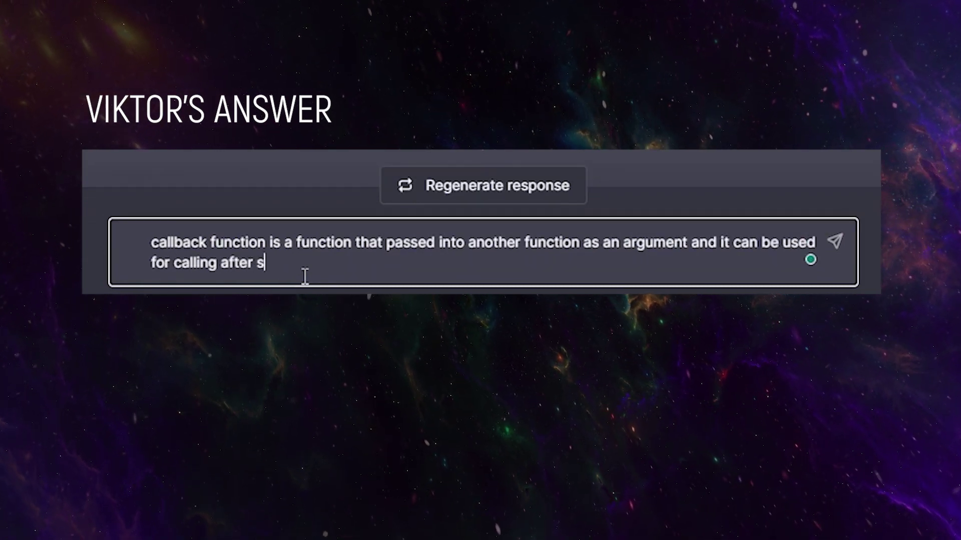
type("ome event inside of the upper function, or it can be used for passing some business logic inth")
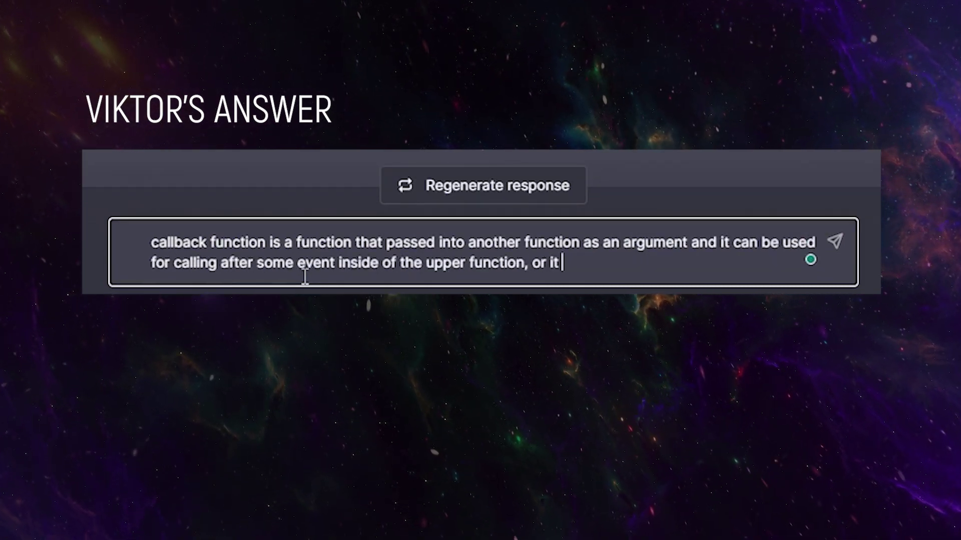
key("BackSpace")
key("BackSpace")
type("o the upper function")
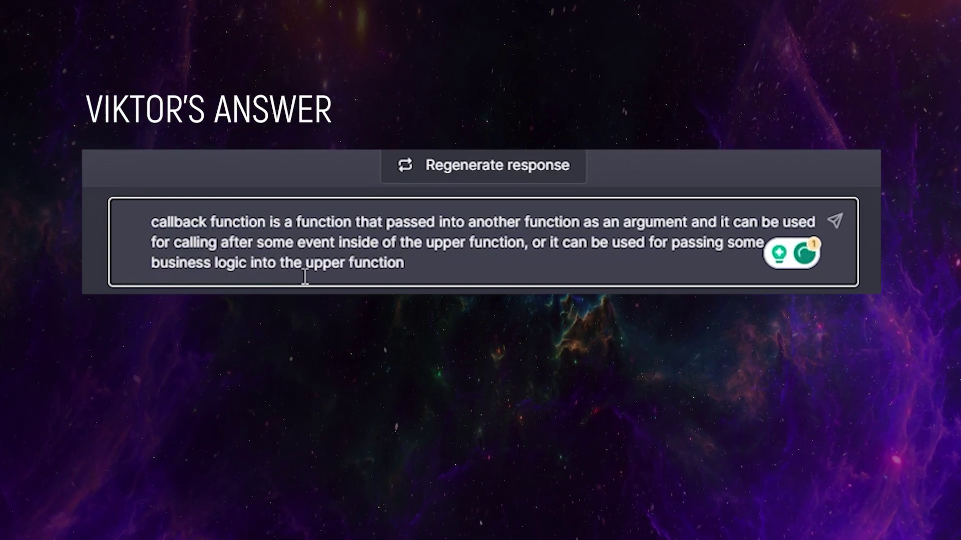
key("Return")
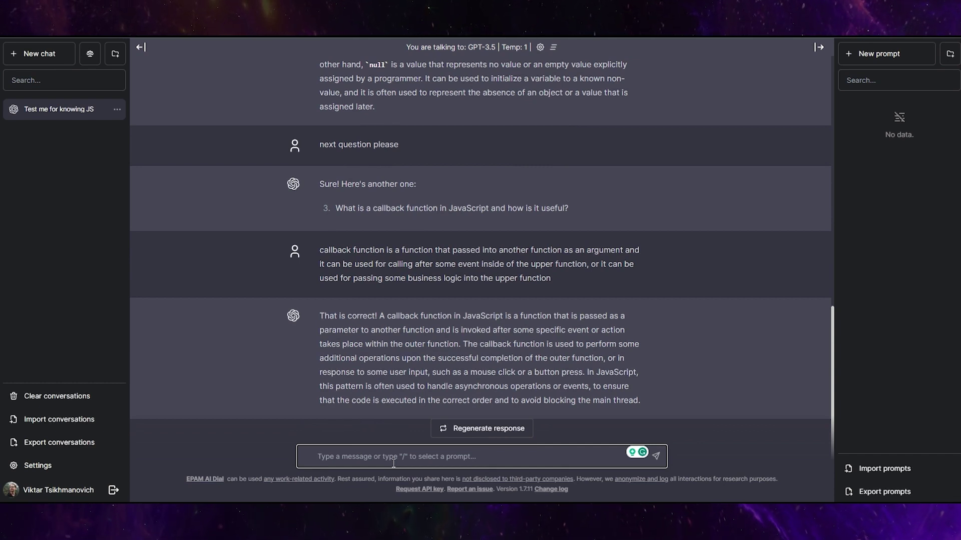
type("nex ")
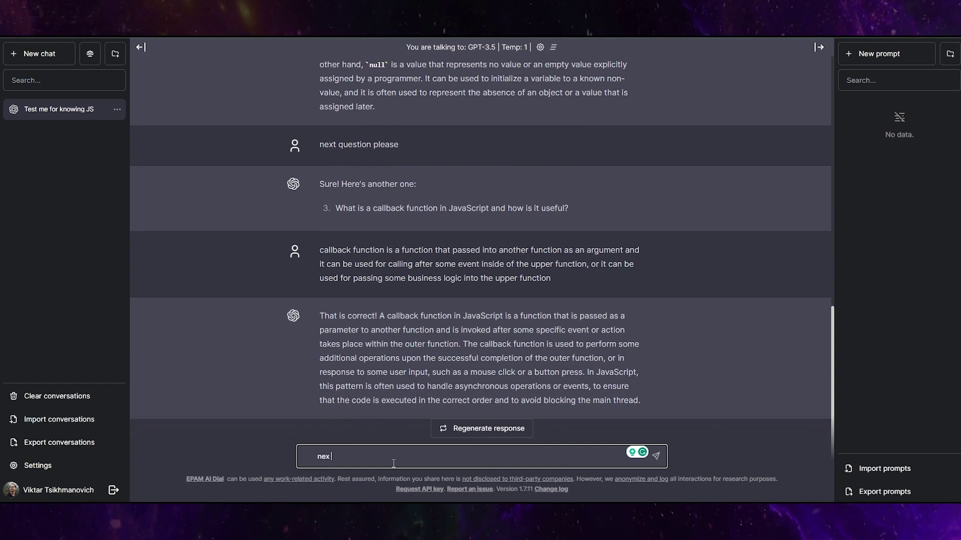
type("question")
Request question 4 and answer that 'use strict' is a stricter-JS directive, default in modules.
key("Return")
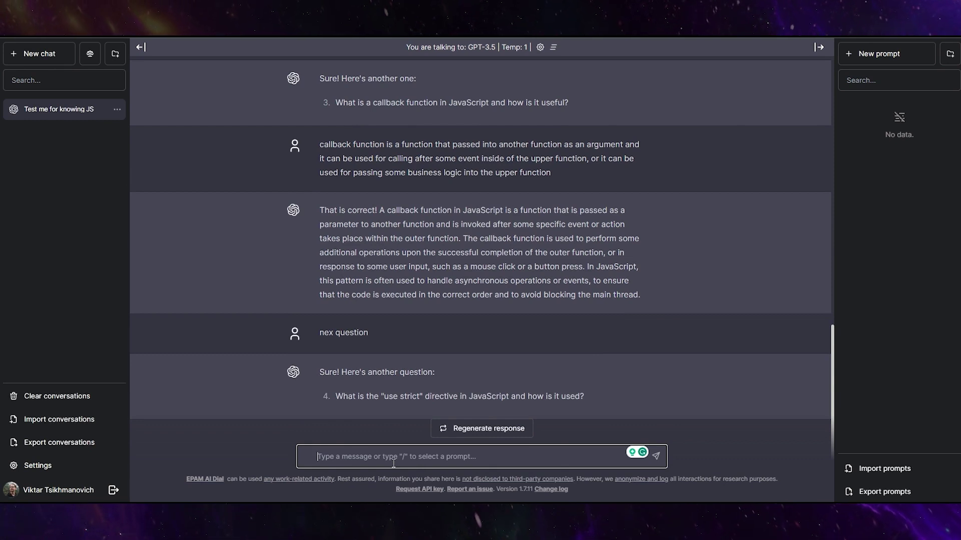
type("it's")
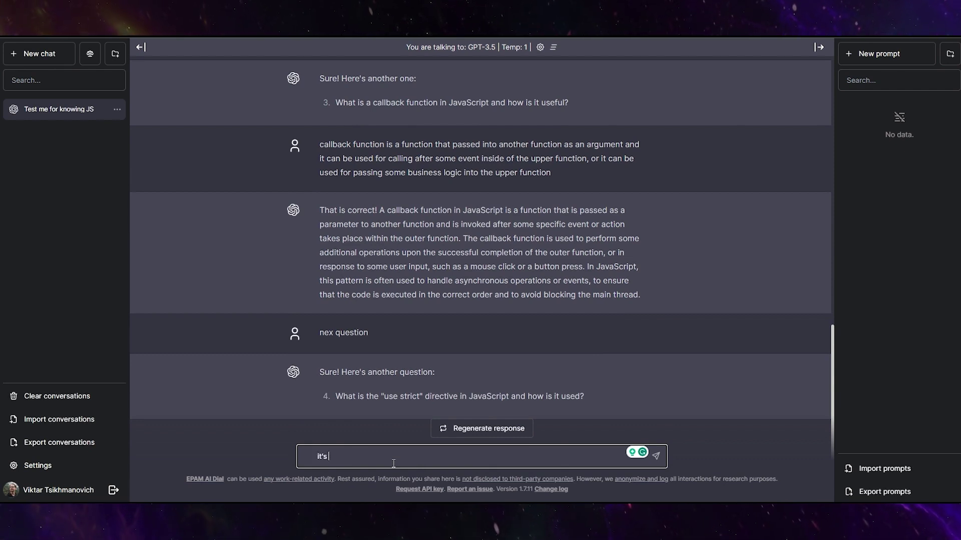
type(" ES")
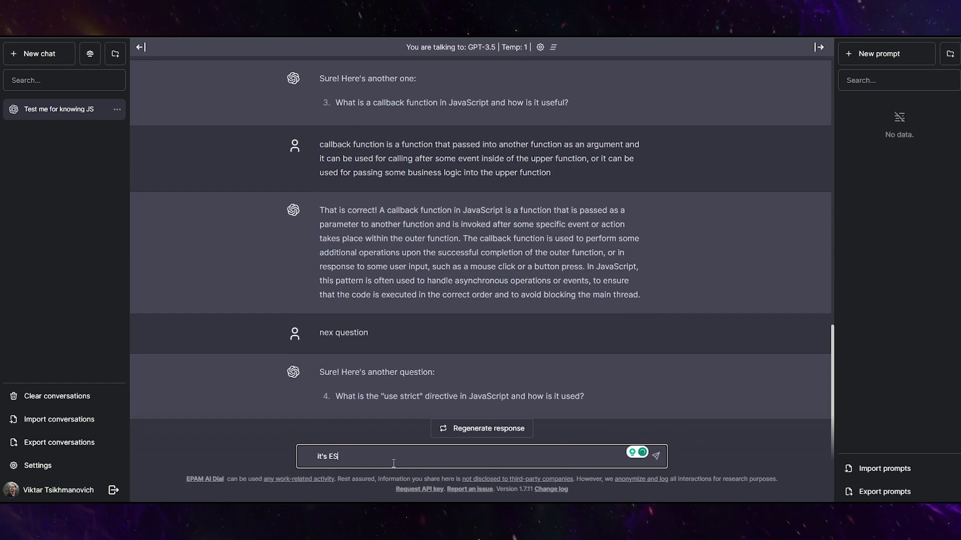
type("6 ")
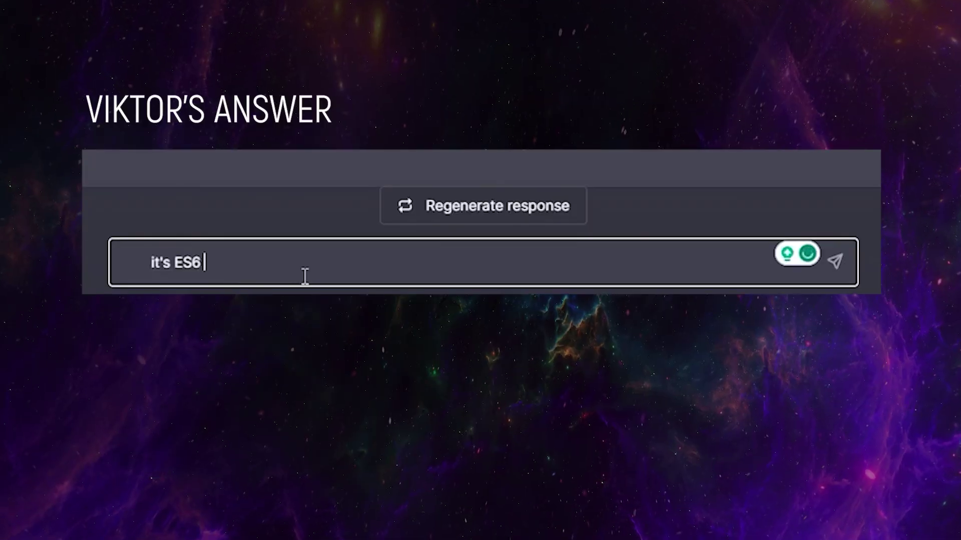
type("directive witch make JS more strict, ")
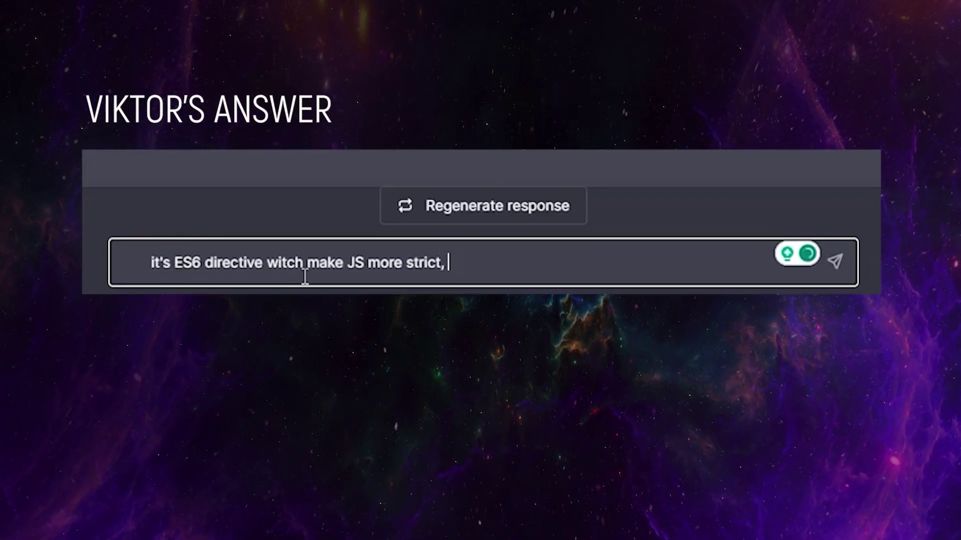
type("It works by default in")
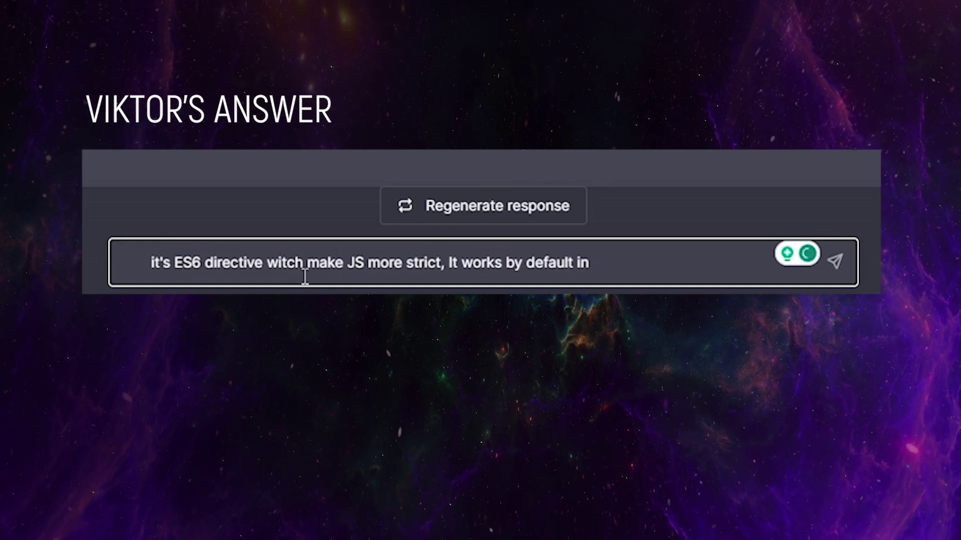
type(" modules and prevents global declarations of")
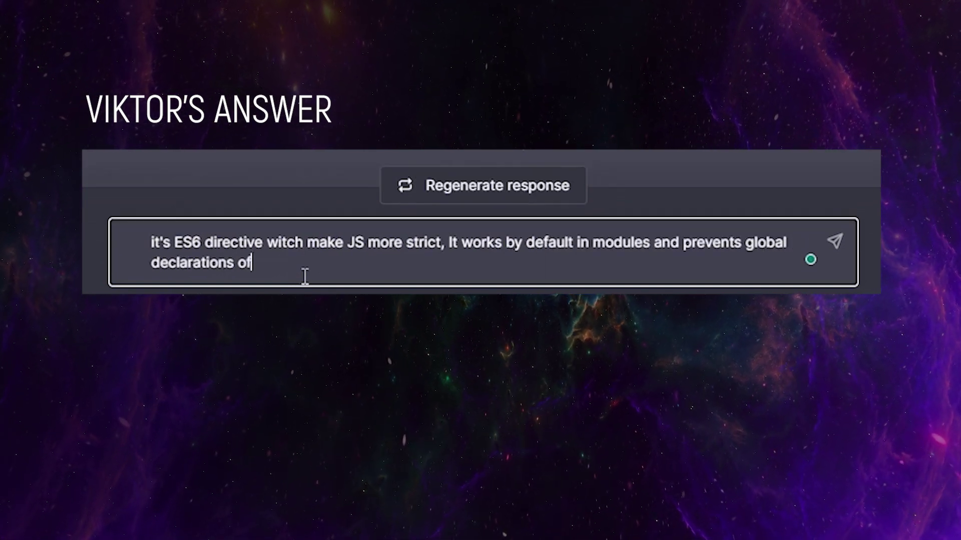
type(" variables, reassigning the variables, ")
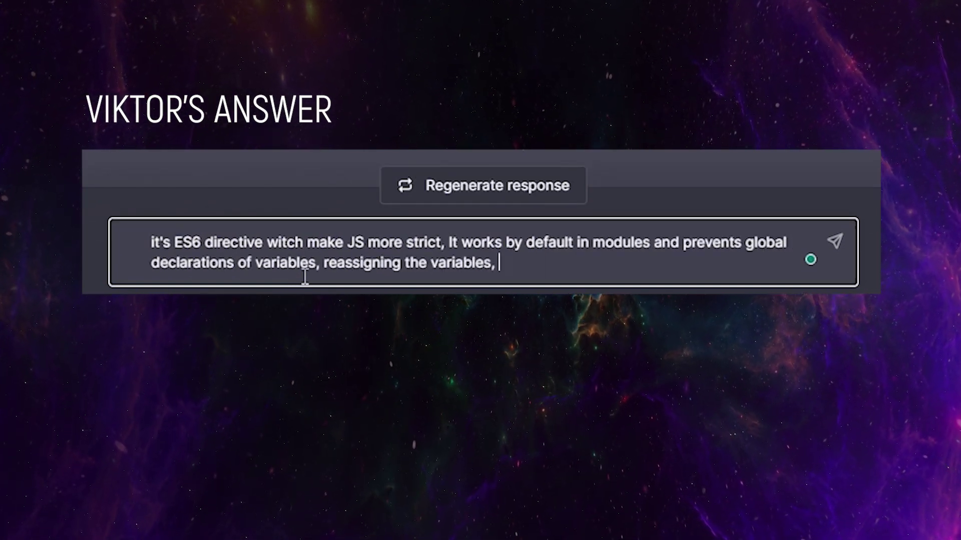
type("invoke the this in arrow functions")
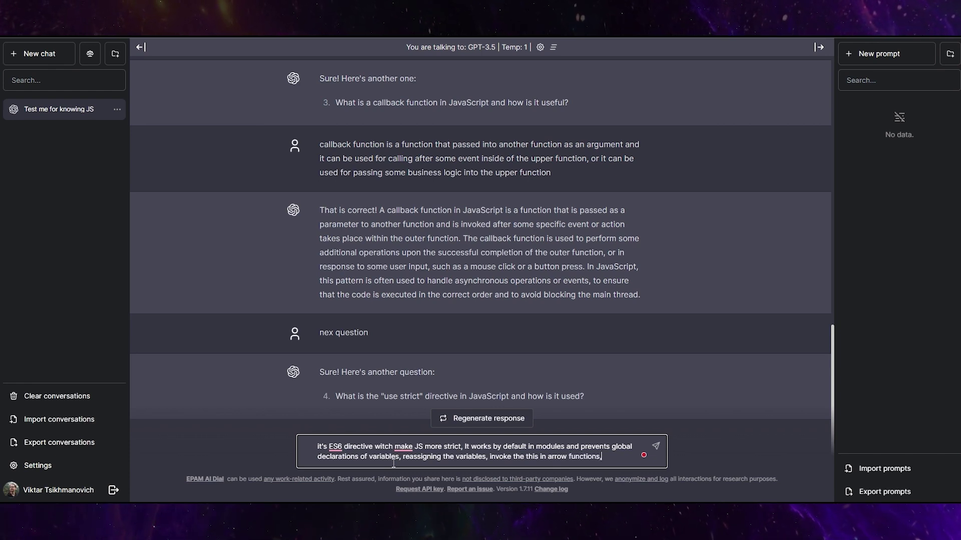
key("Return")
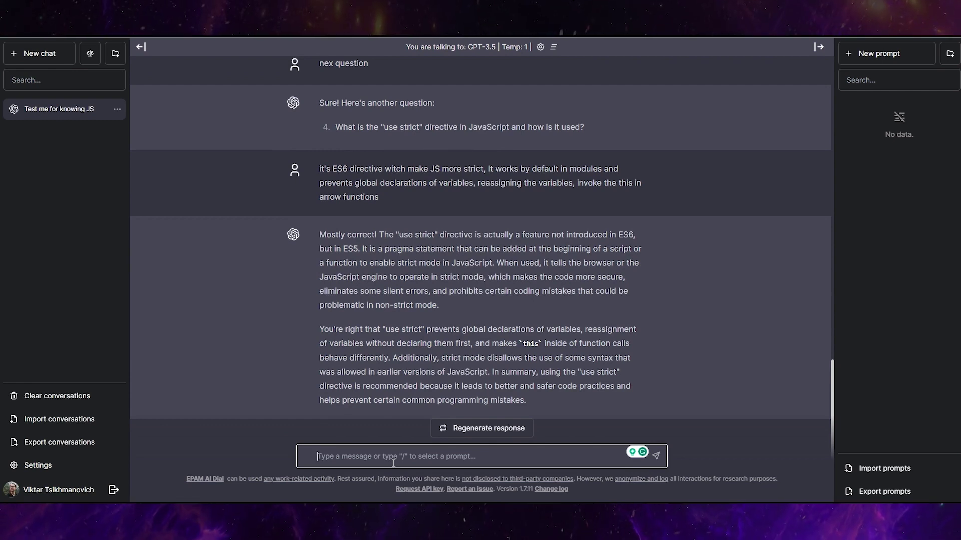
Request question 5 and answer that == compares by value while === compares value and type.
type("next")
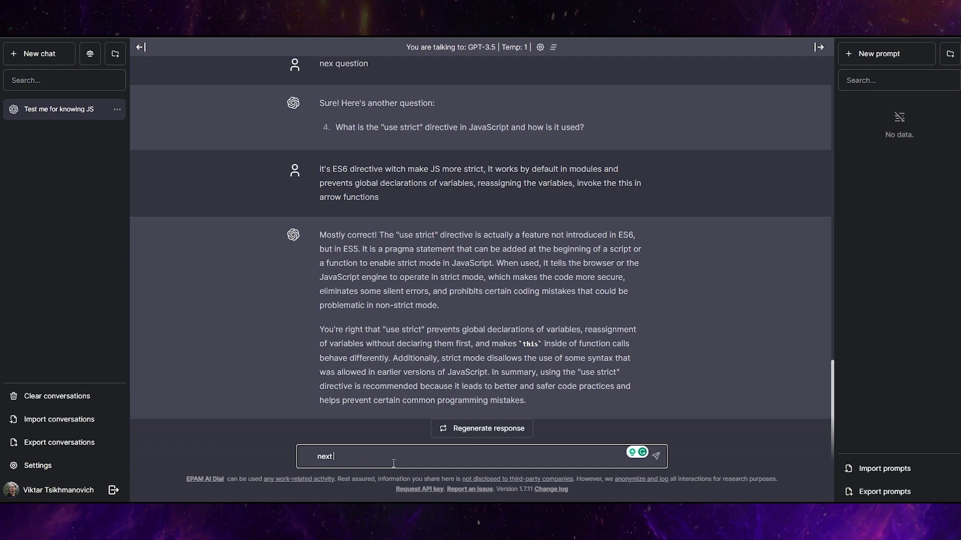
type(" question")
key("Return")
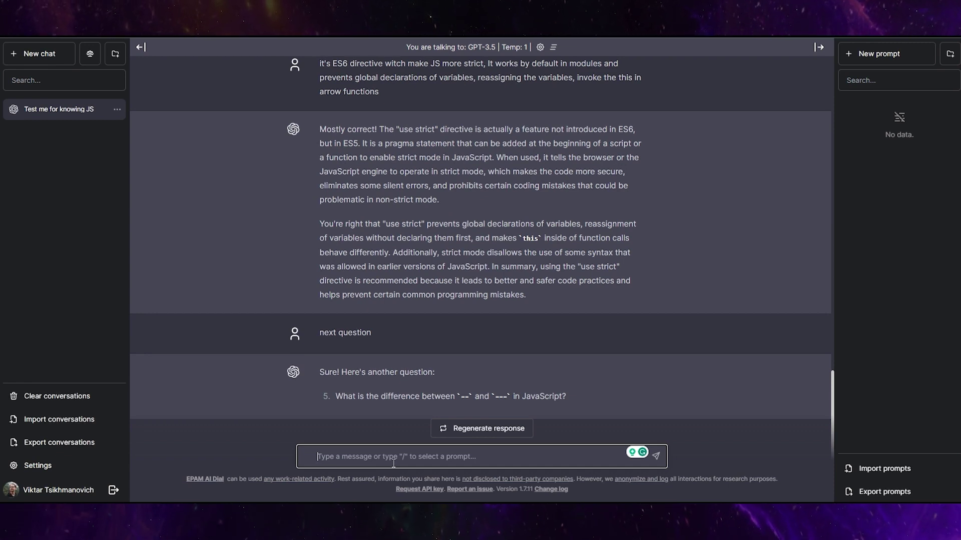
type("one is")
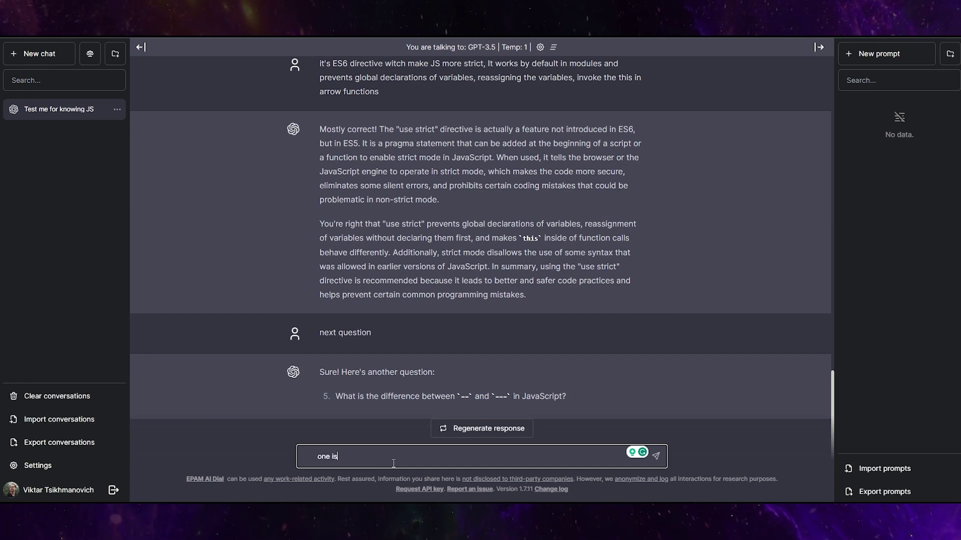
type(" com")
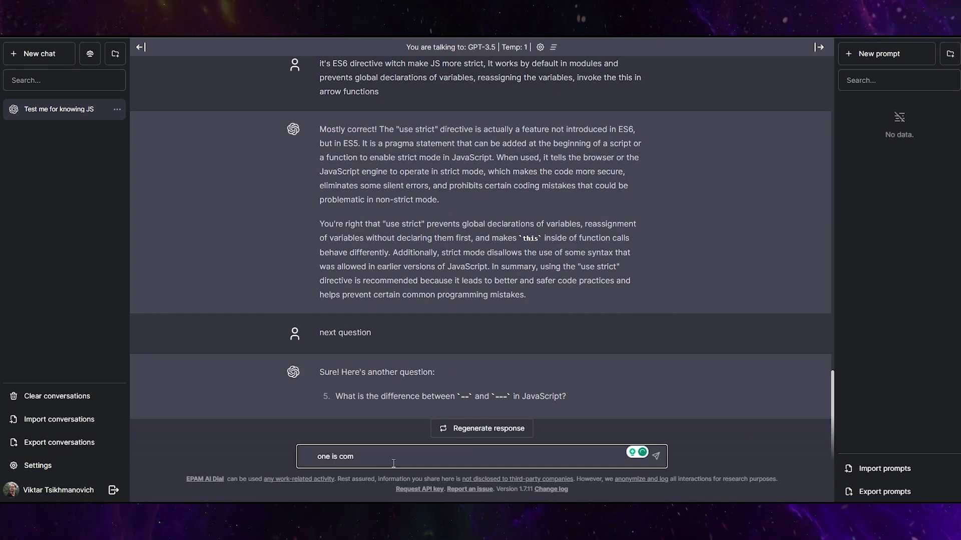
type("pare va")
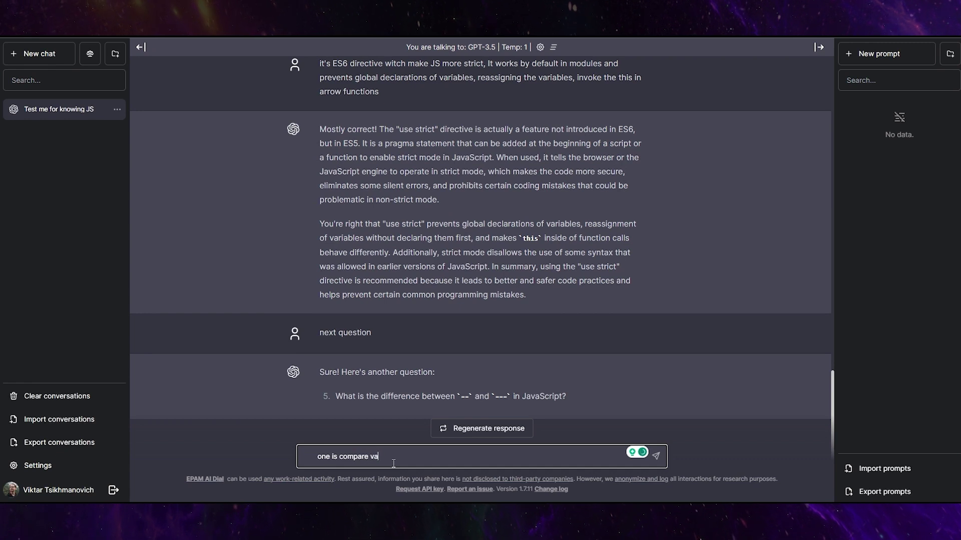
type("lus")
type("s by valu")
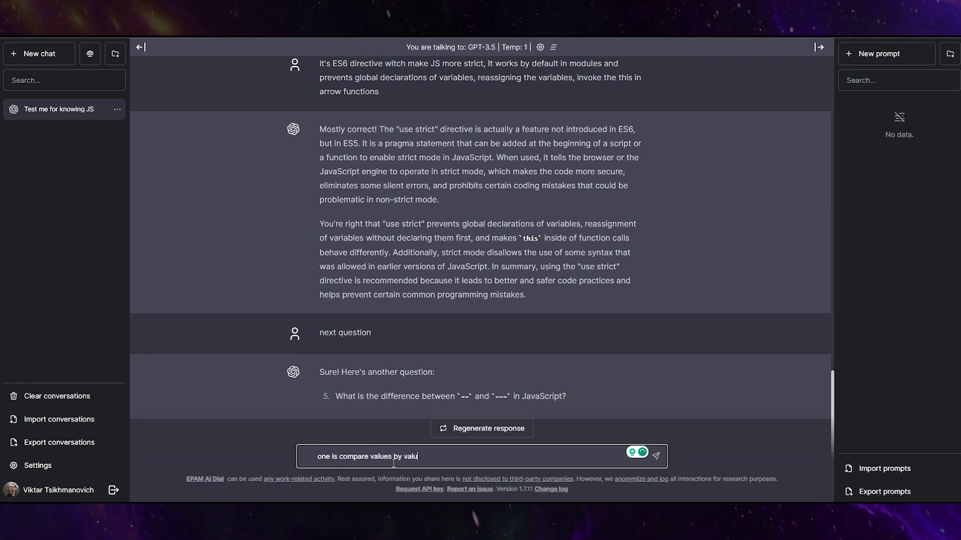
type("e and")
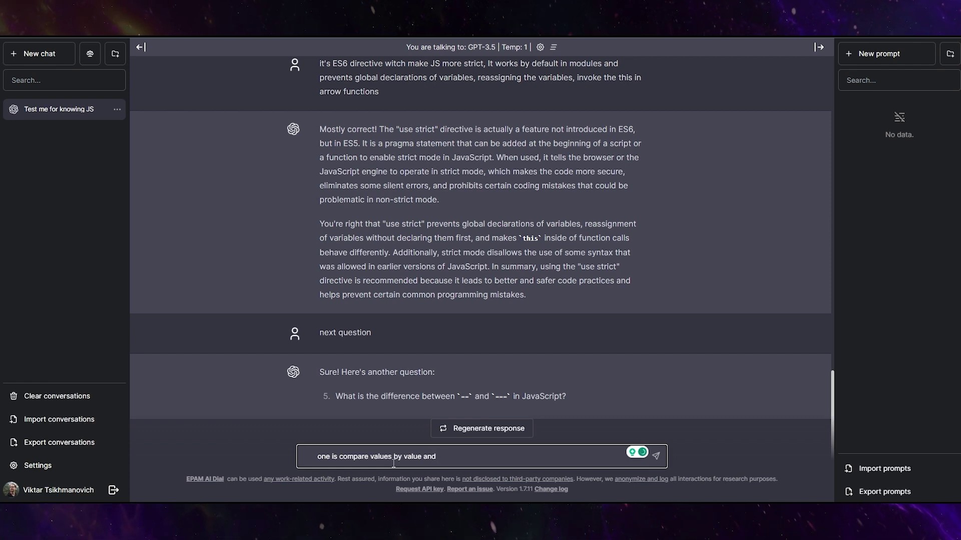
type(" another")
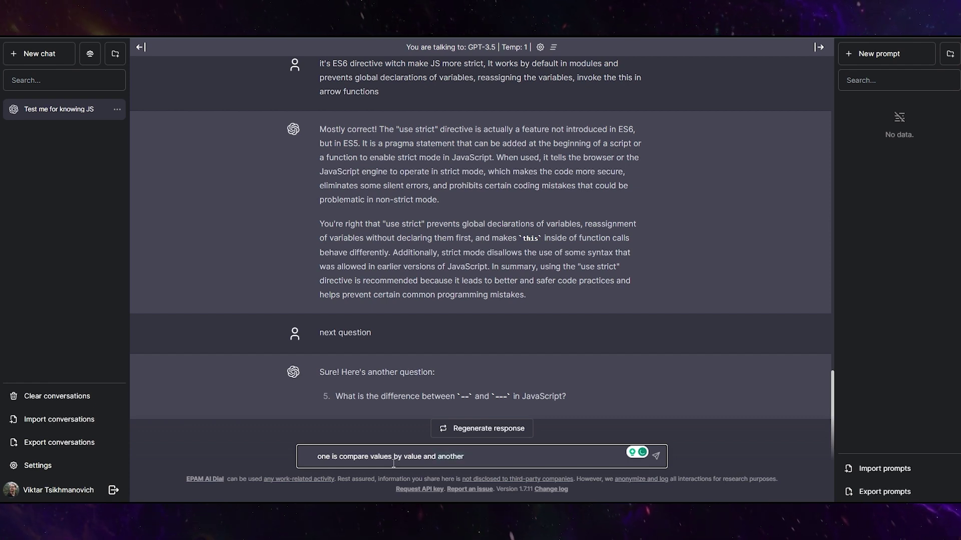
type(" compa")
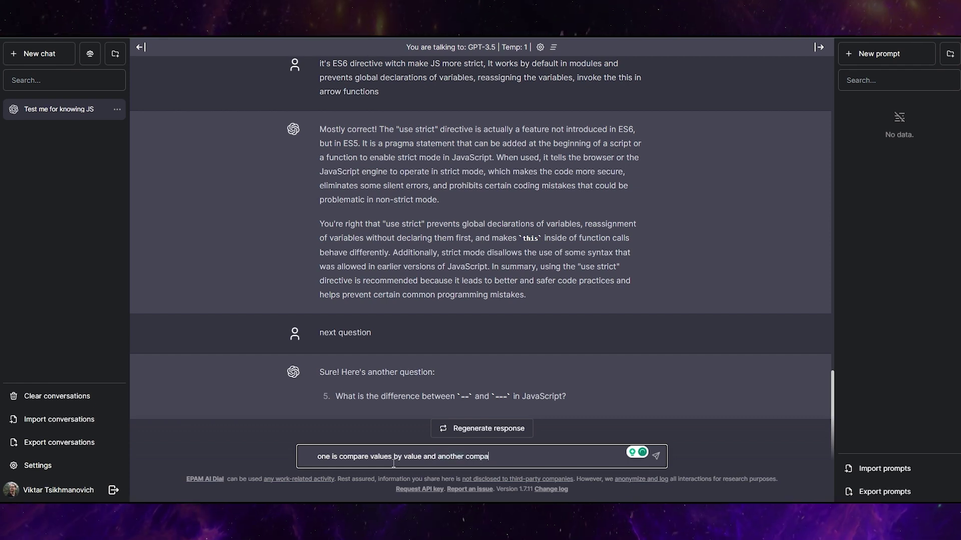
type("res it")
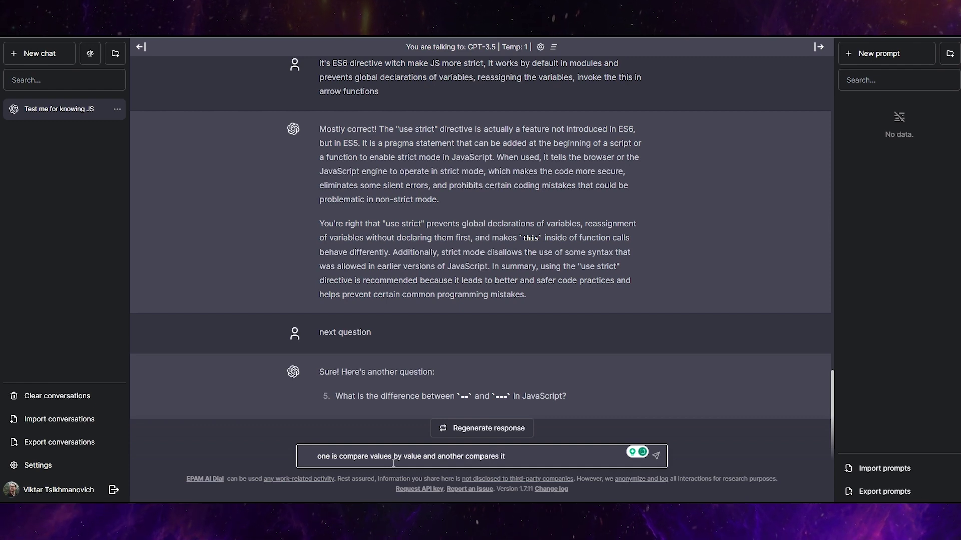
type(" by val")
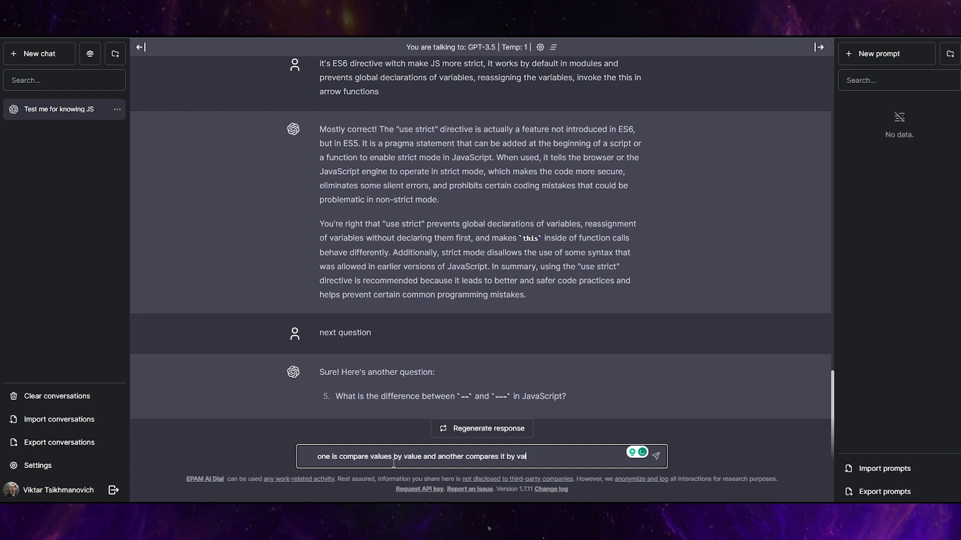
type("ue and type")
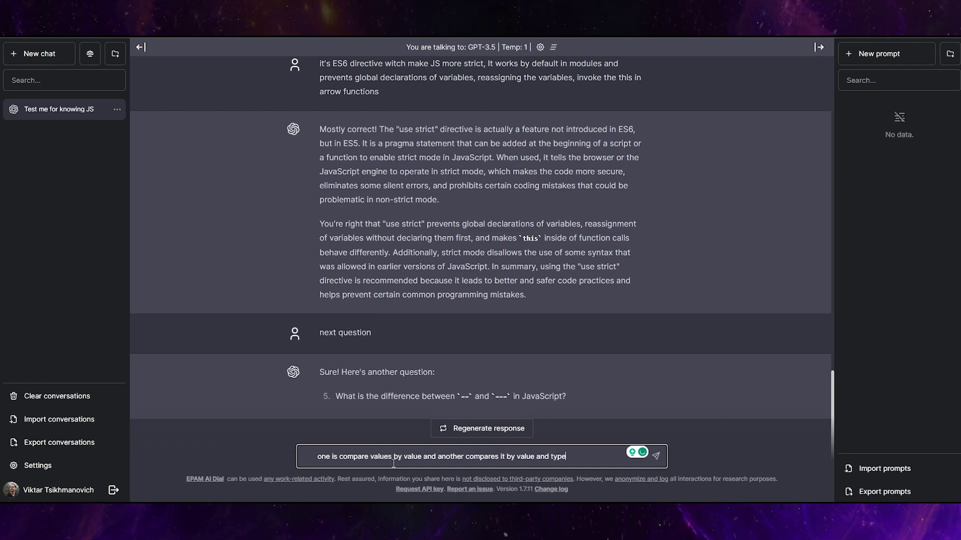
key("Return")
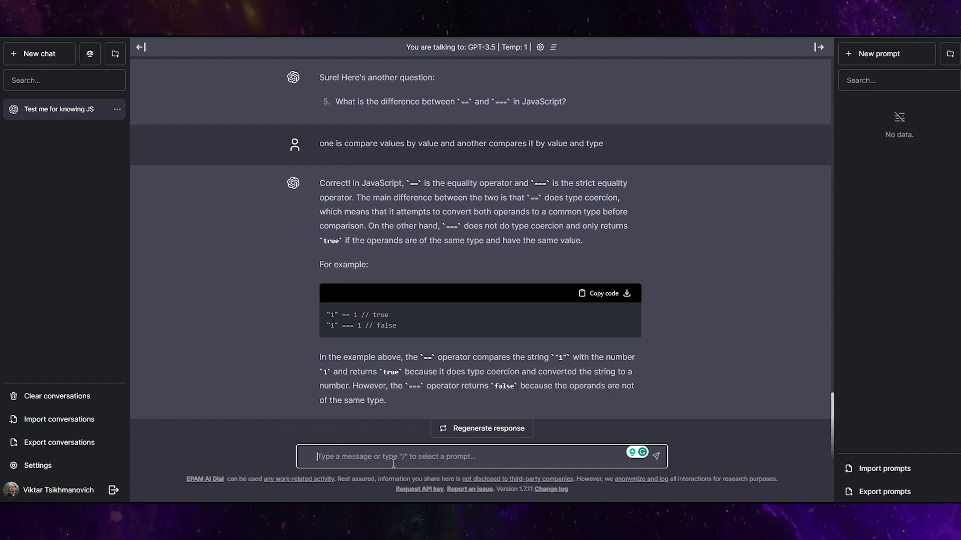
type("next")
type("!")
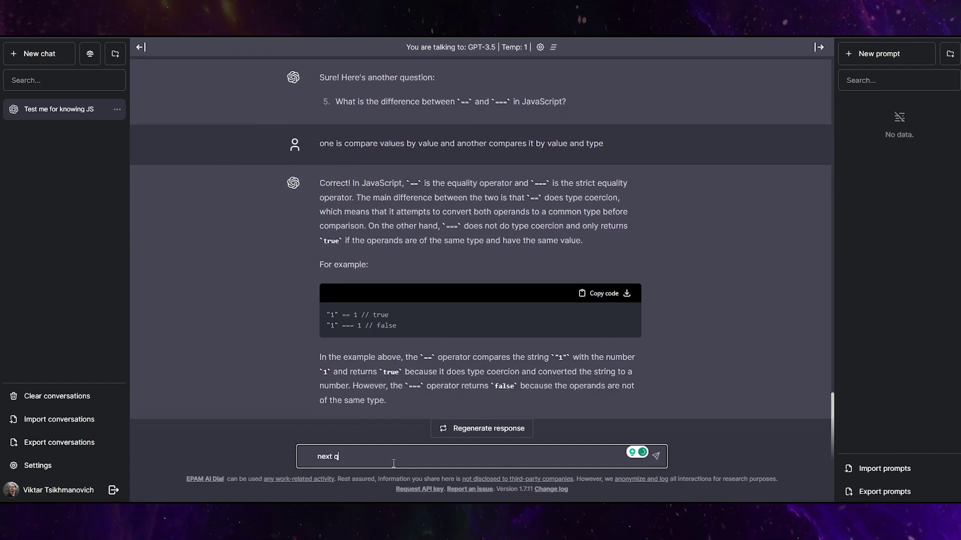
type("question")
Answer question 6 on let vs var: hoisting, temporal dead zone, no redefinition, function vs block scope.
key("Return")
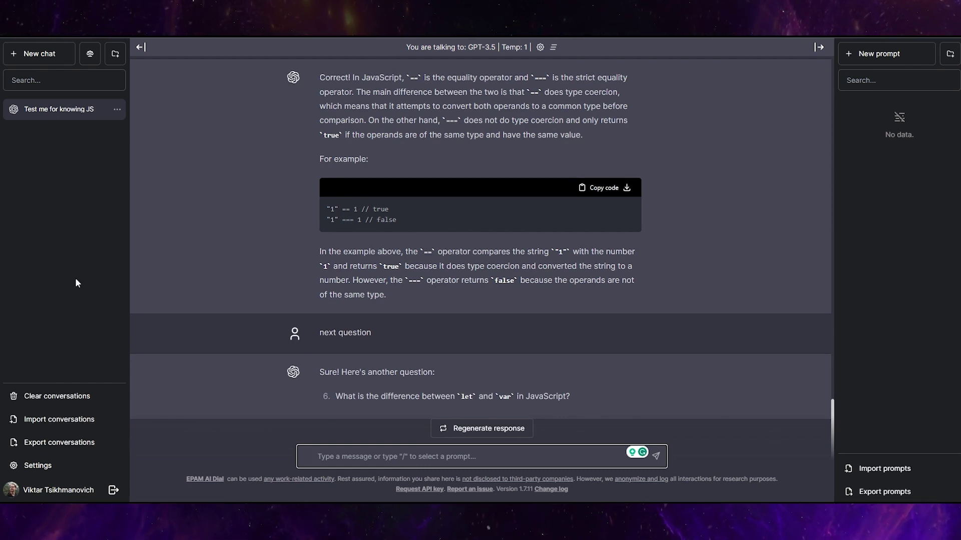
mouse_move(434, 410)
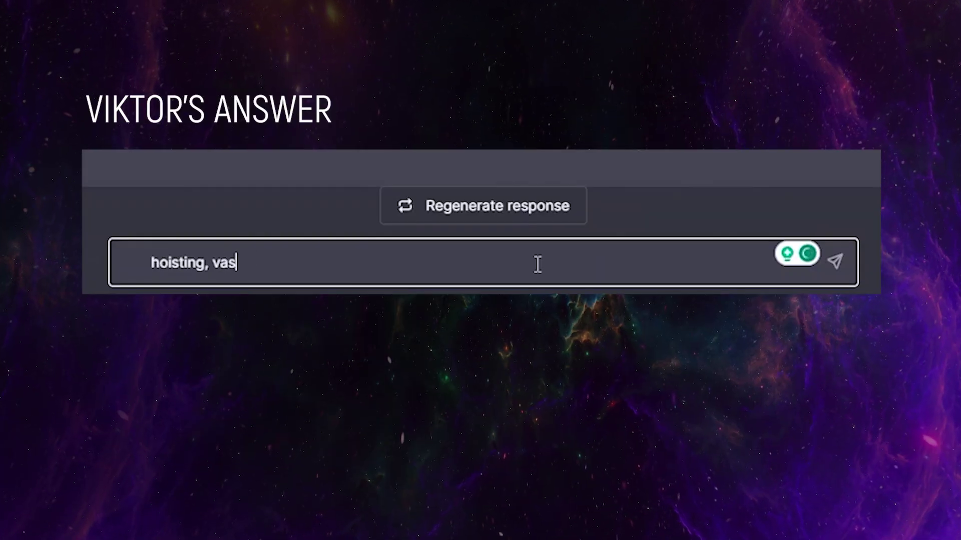
type("s are hoisted")
type(", for let we have a temporal dead zone, pr")
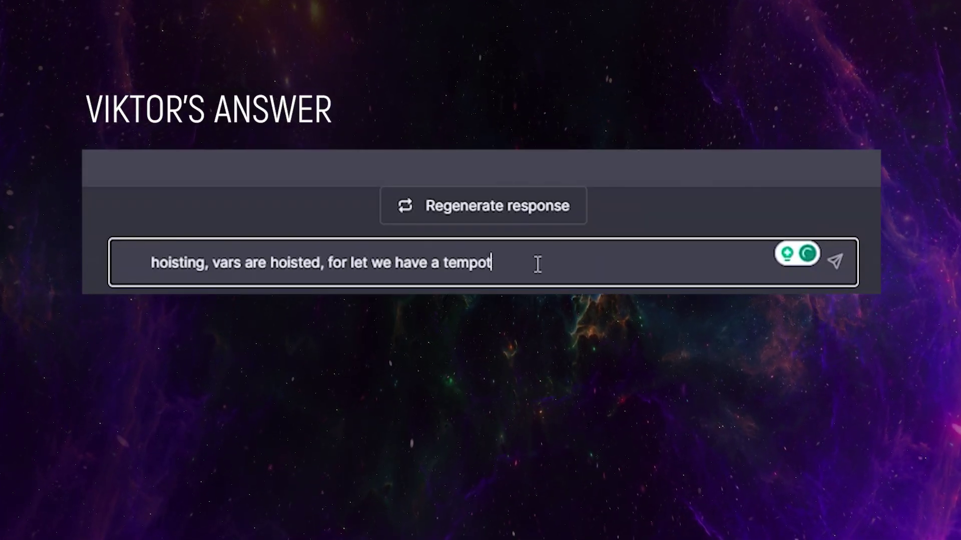
type("otected redefinition, immu")
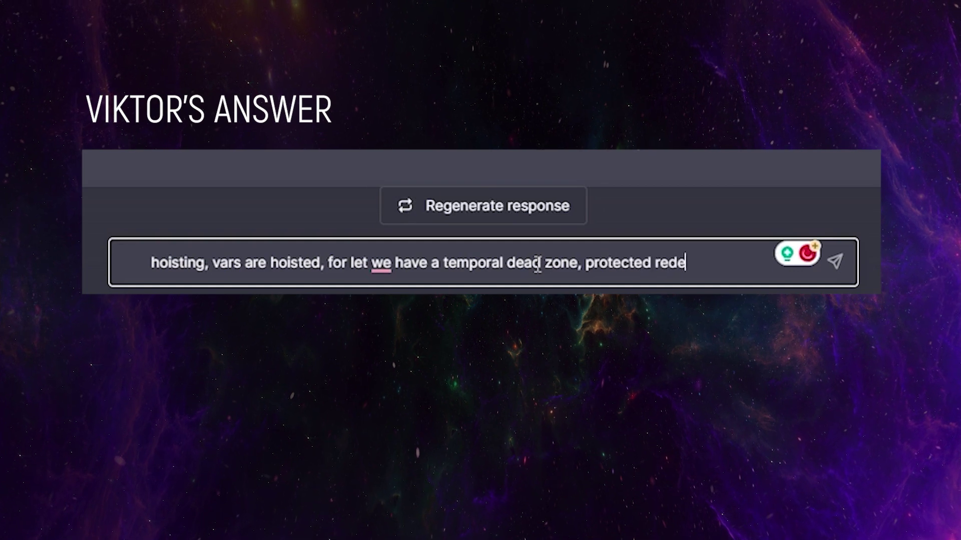
key("BackSpace")
key("BackSpace")
key("BackSpace")
key("BackSpace")
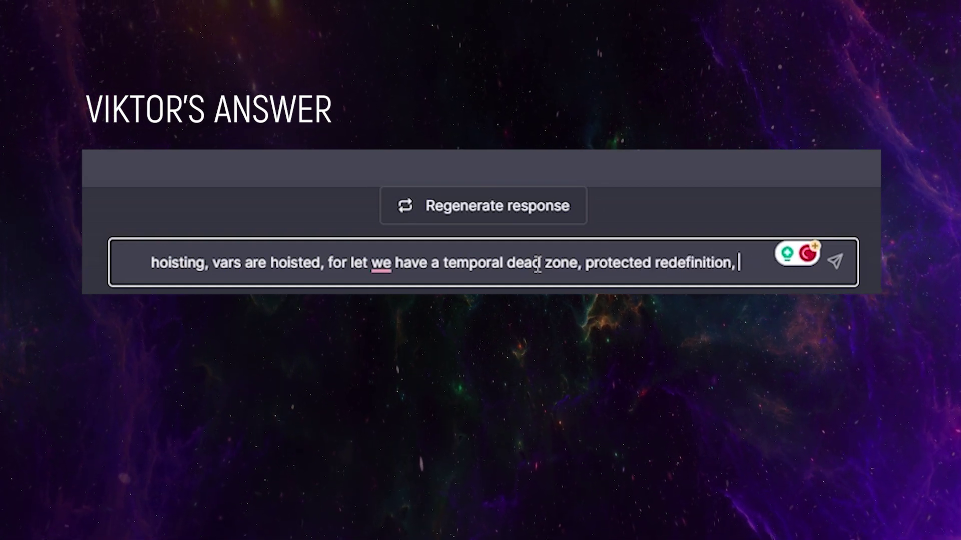
type("scope (functional scope for vars and block scope for let)")
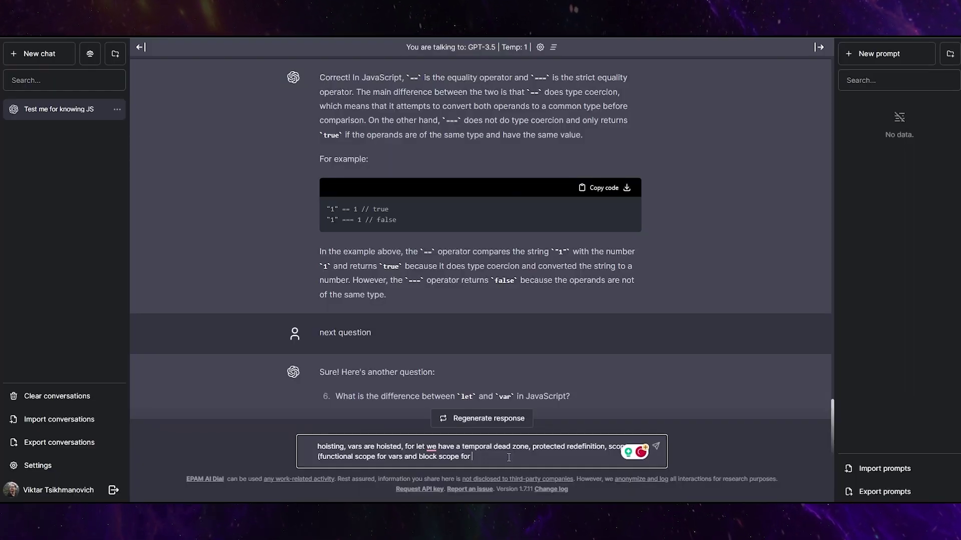
type("let)")
key("Return")
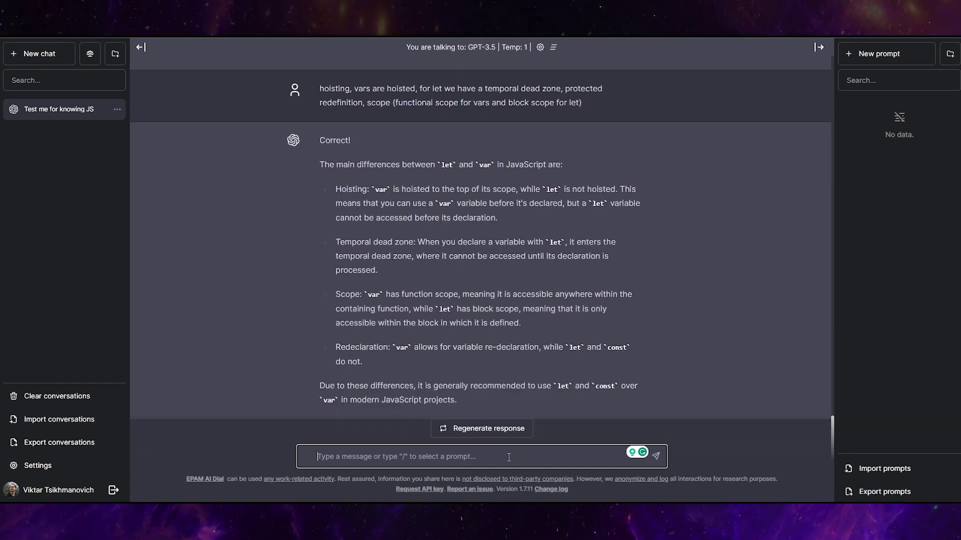
Request question 7 and answer that const variables are immutable and cannot be reassigned after initial assignment.
type("next")
key("Return")
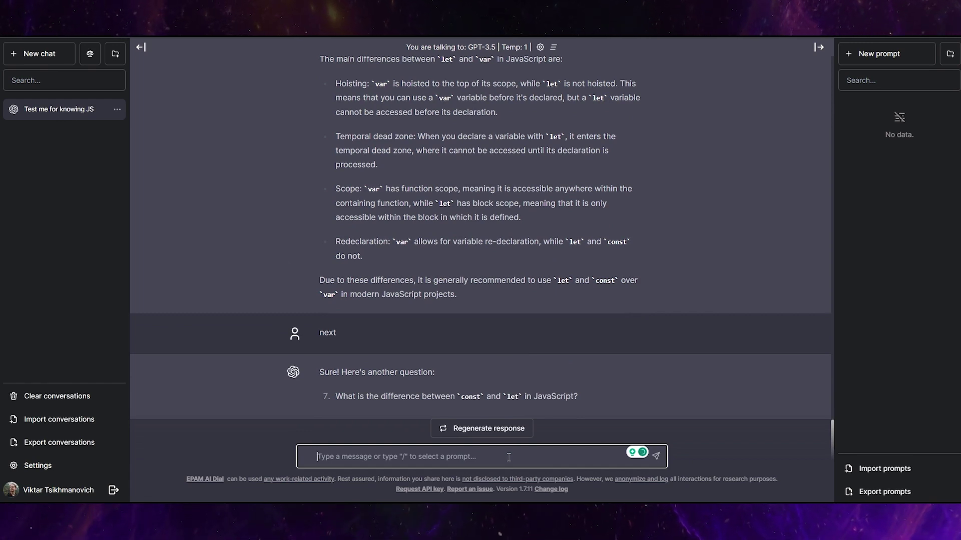
type("imm")
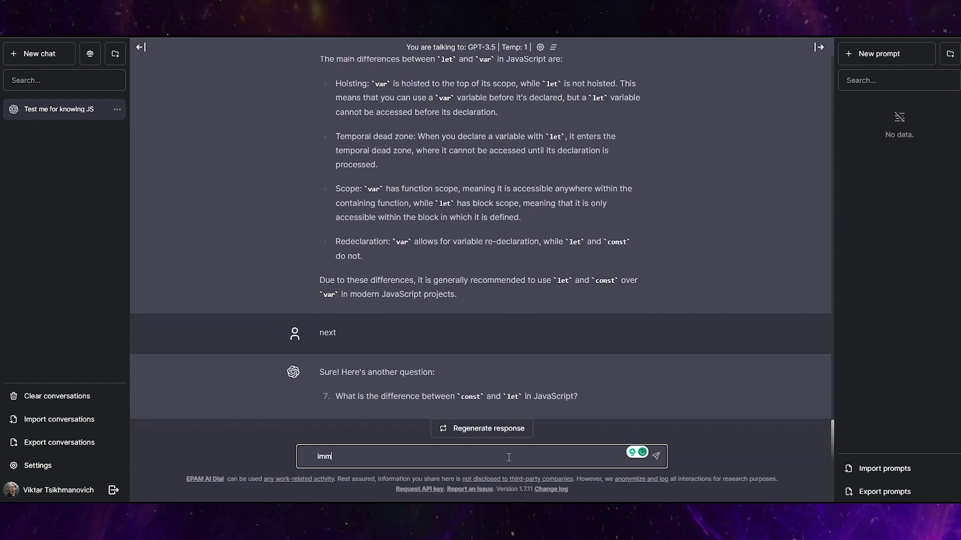
type("utabil")
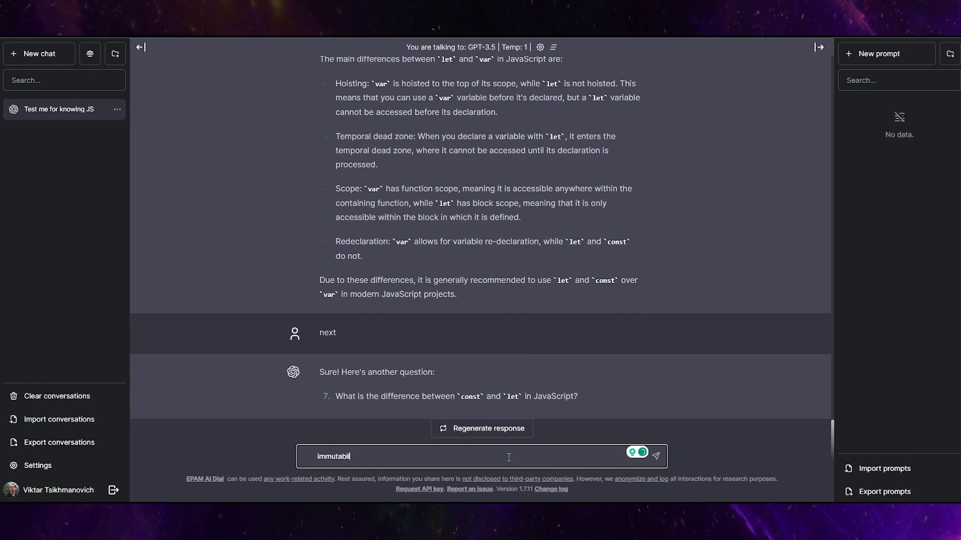
type("ity")
key("BackSpace")
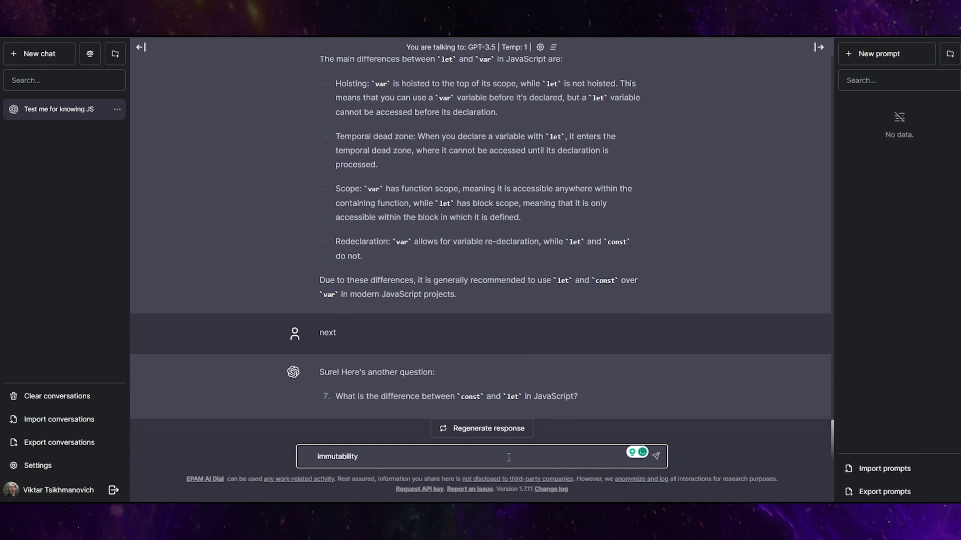
type(", ")
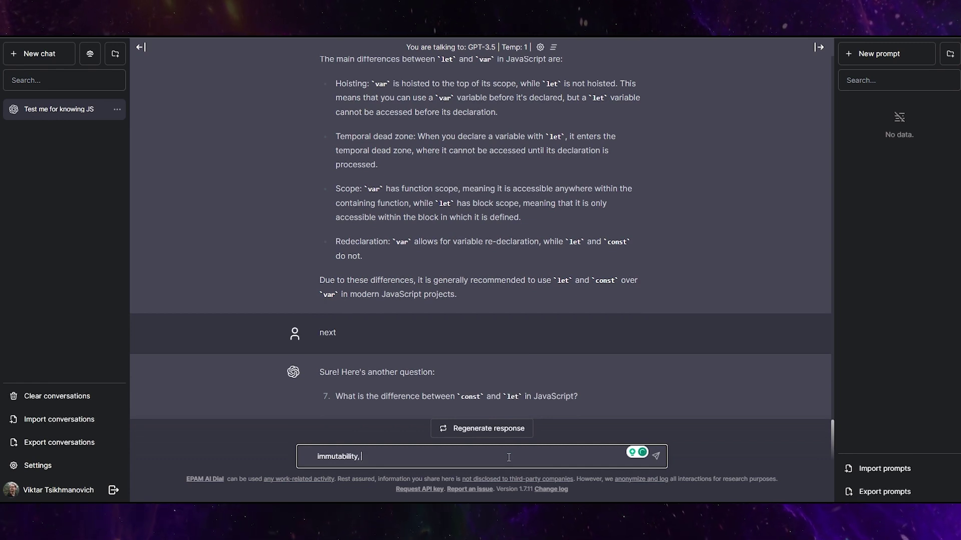
type("var")
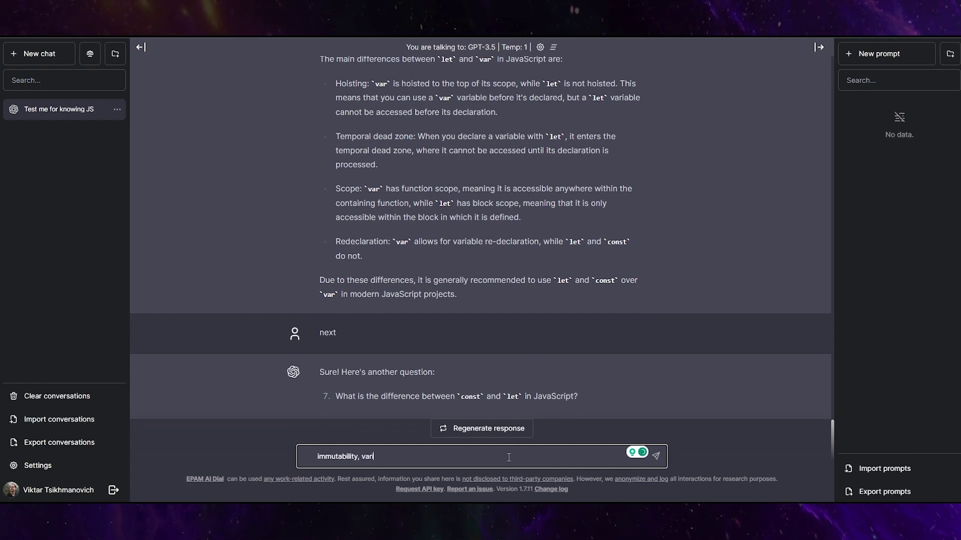
type("ibles de")
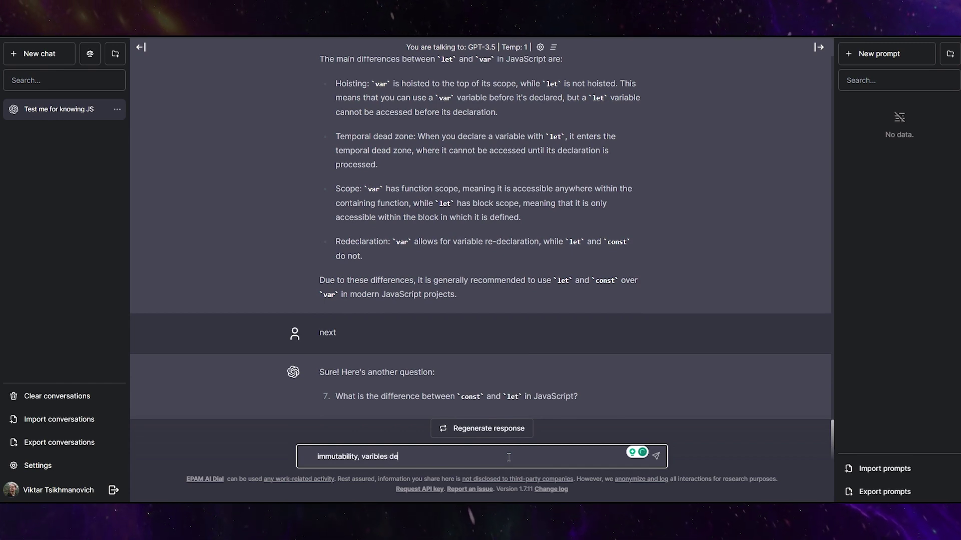
type("clared w")
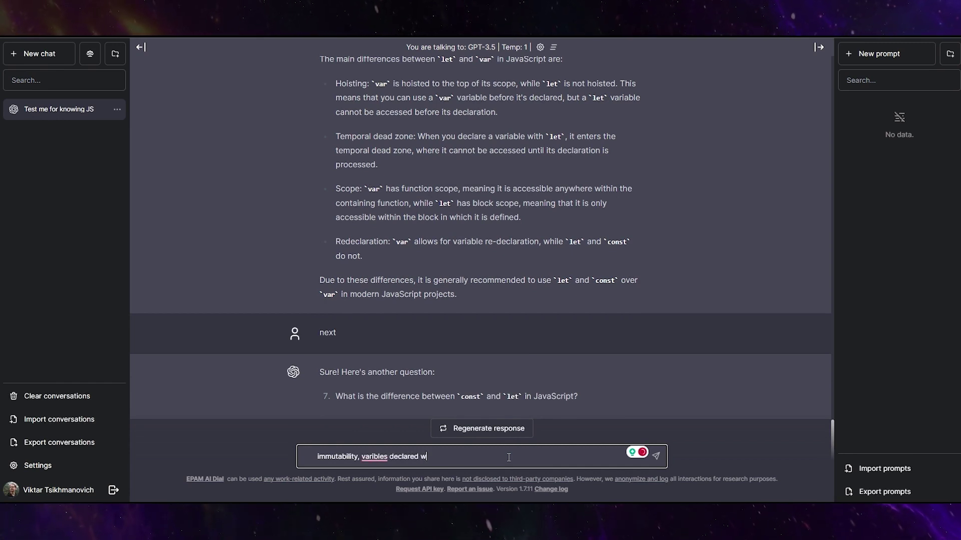
type("ith const canno")
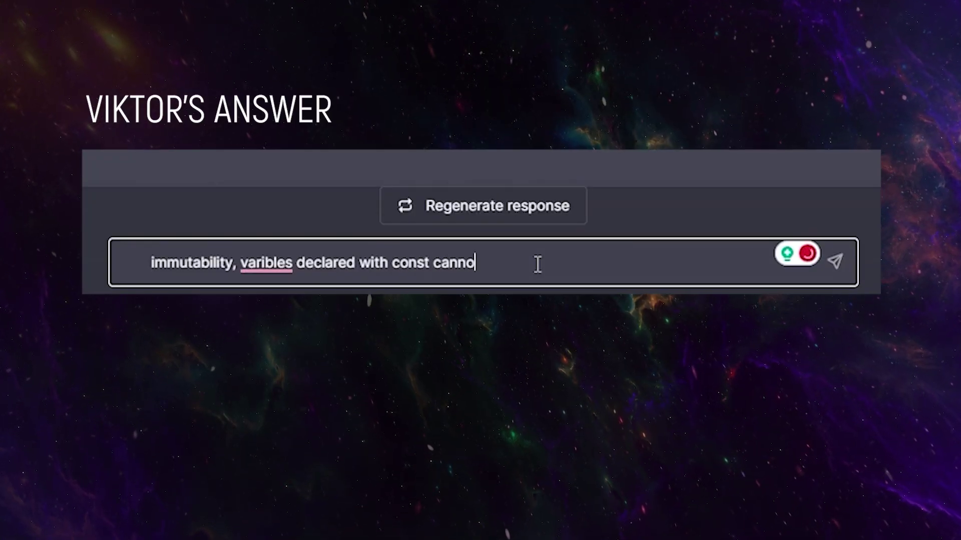
type("t be re")
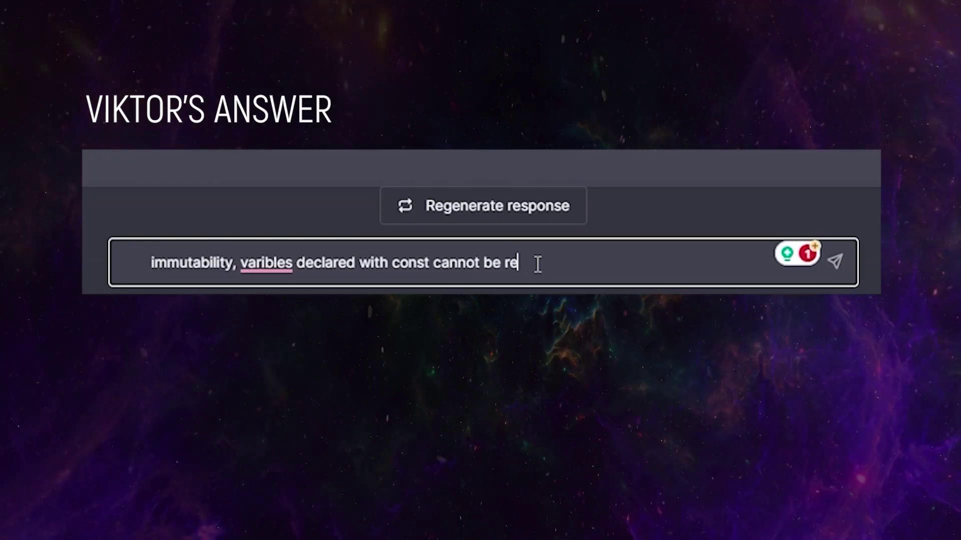
type("assigned after their initial")
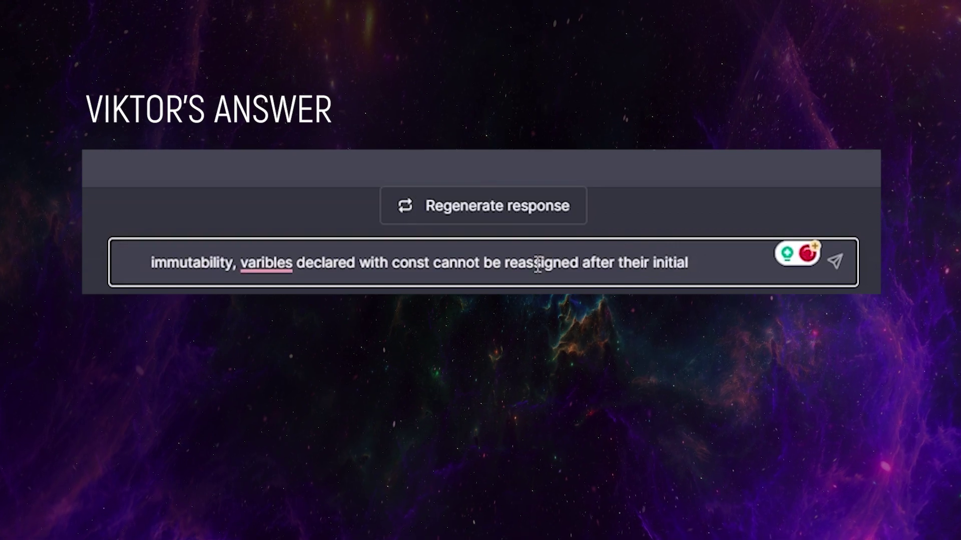
type(" assignment")
key("Return")
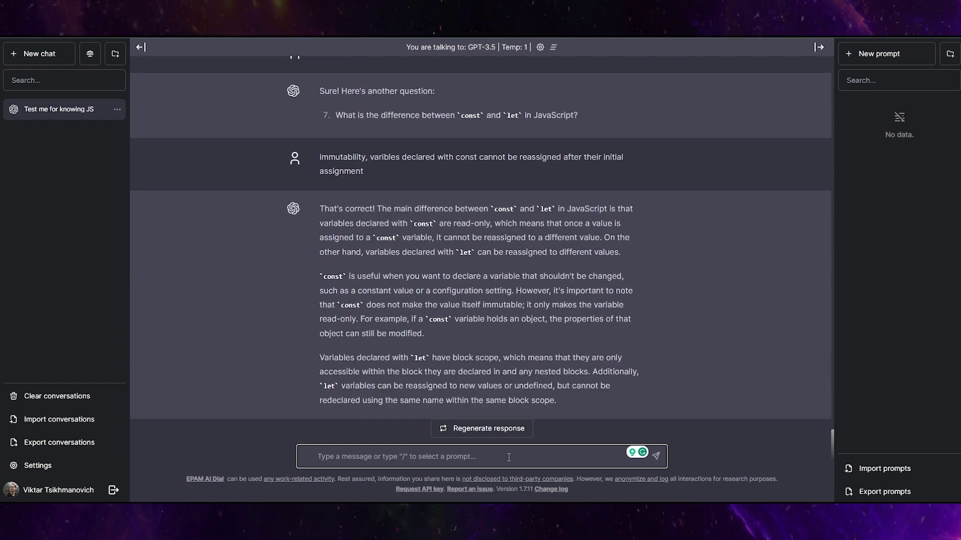
Request question 8 and list the types string, number, undefined, null, boolean, object, Symbol.
type("next")
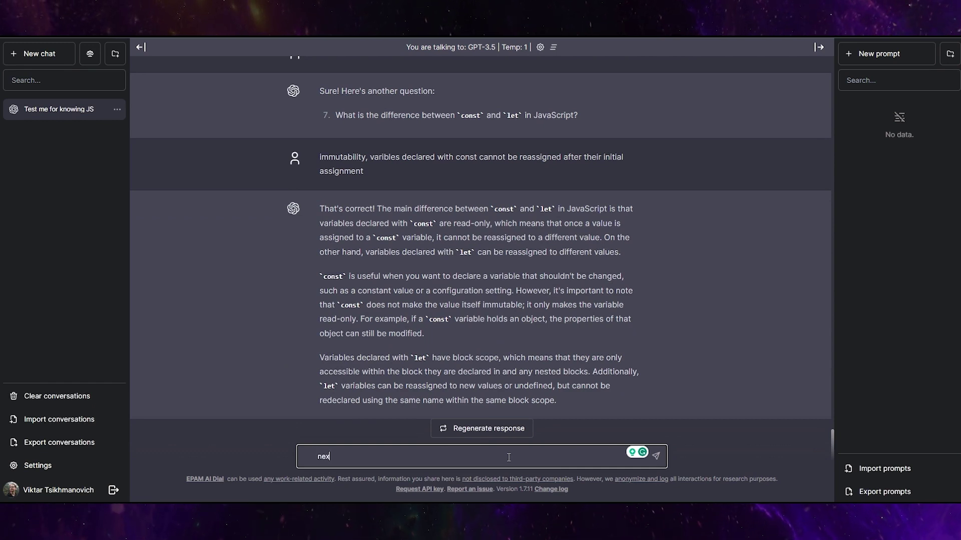
key("Return")
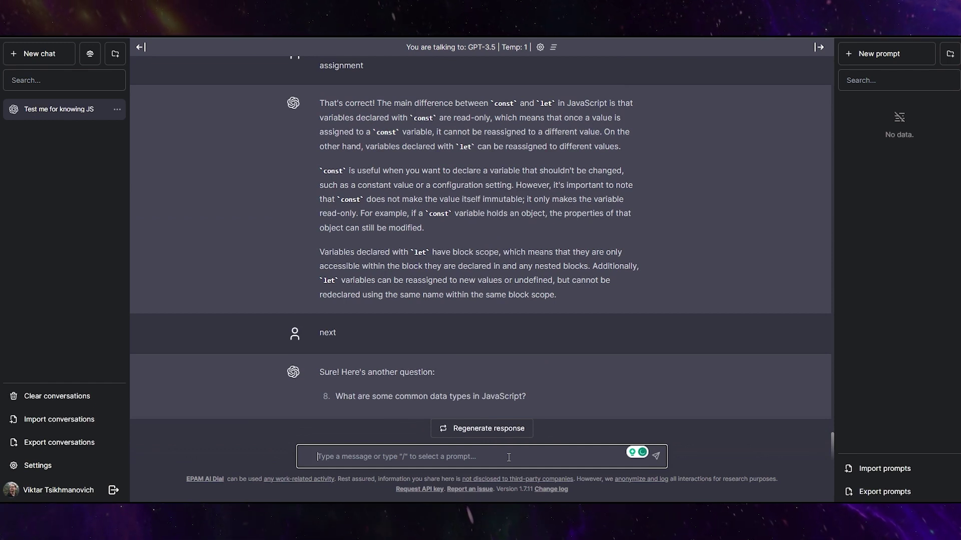
type("st")
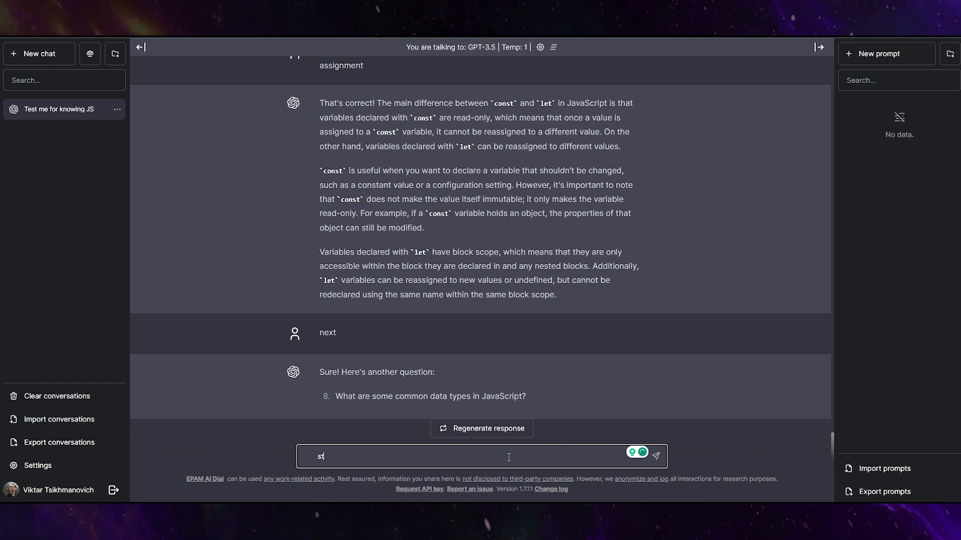
type("ring, ")
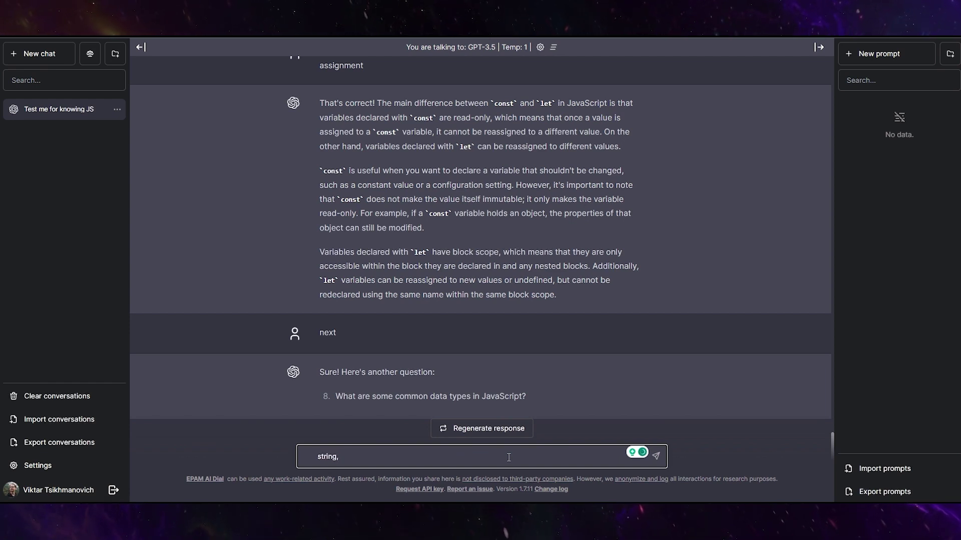
type("number")
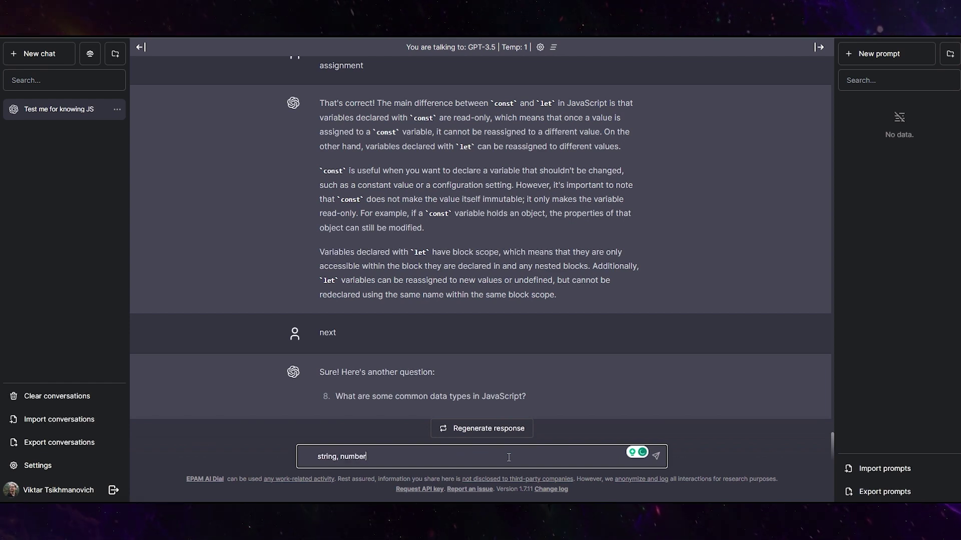
type(", undefi")
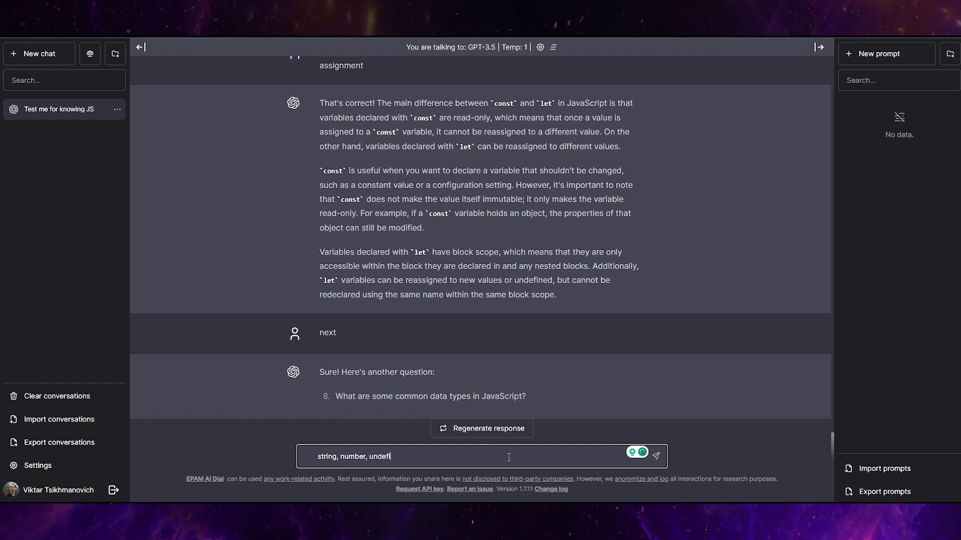
type("ned, n")
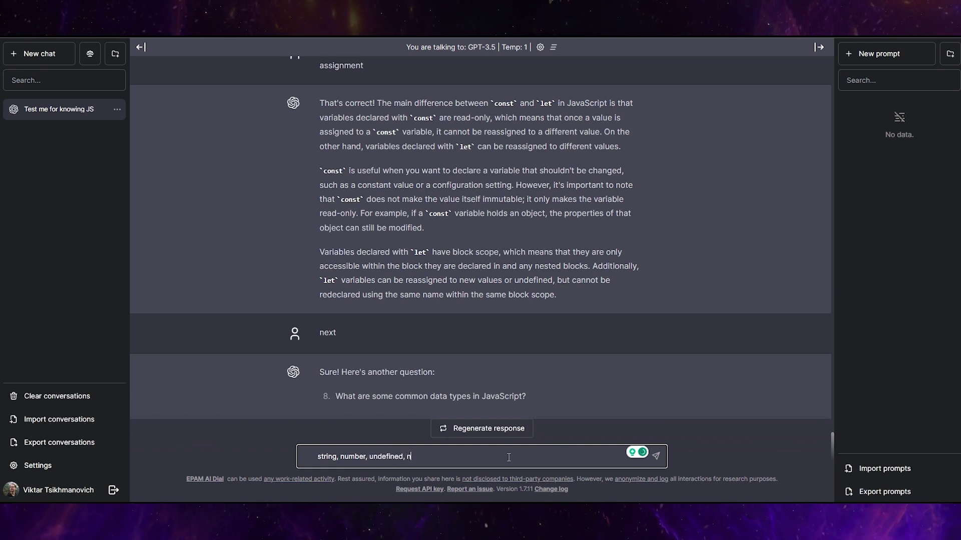
type("ull, boole")
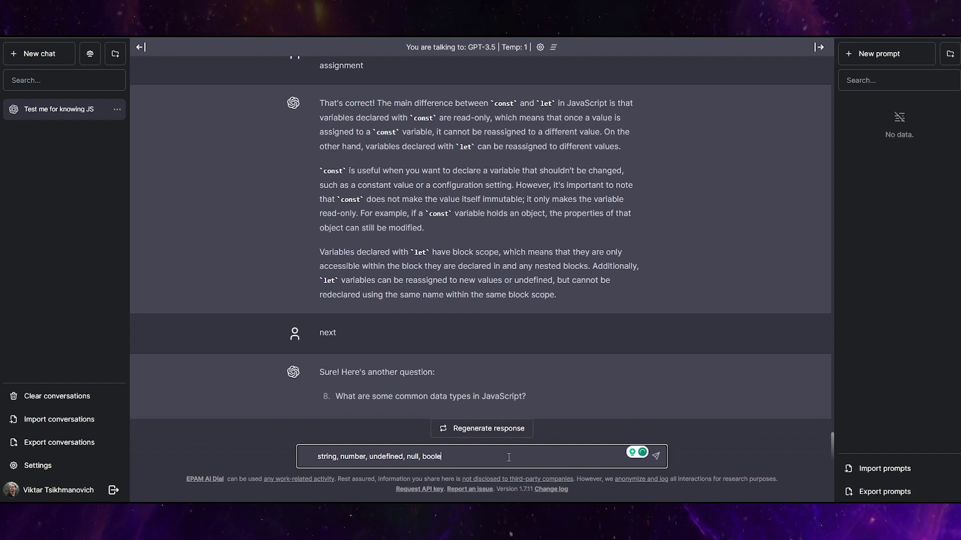
type("an, obje")
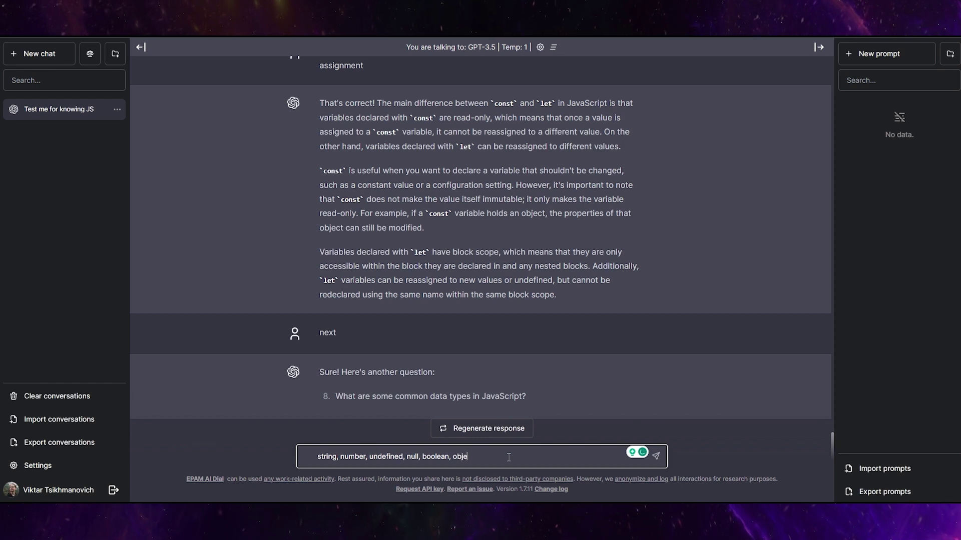
type("ct, Sy")
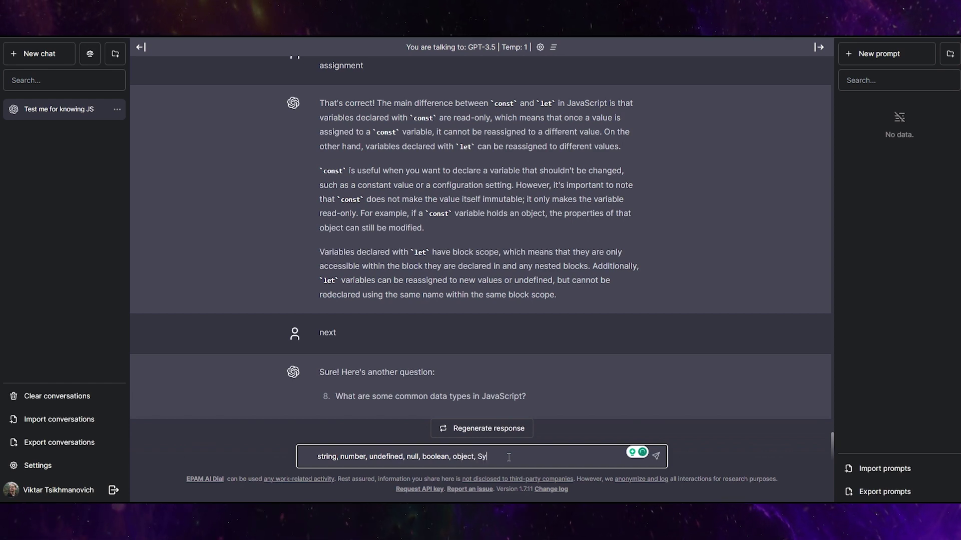
type("mbol")
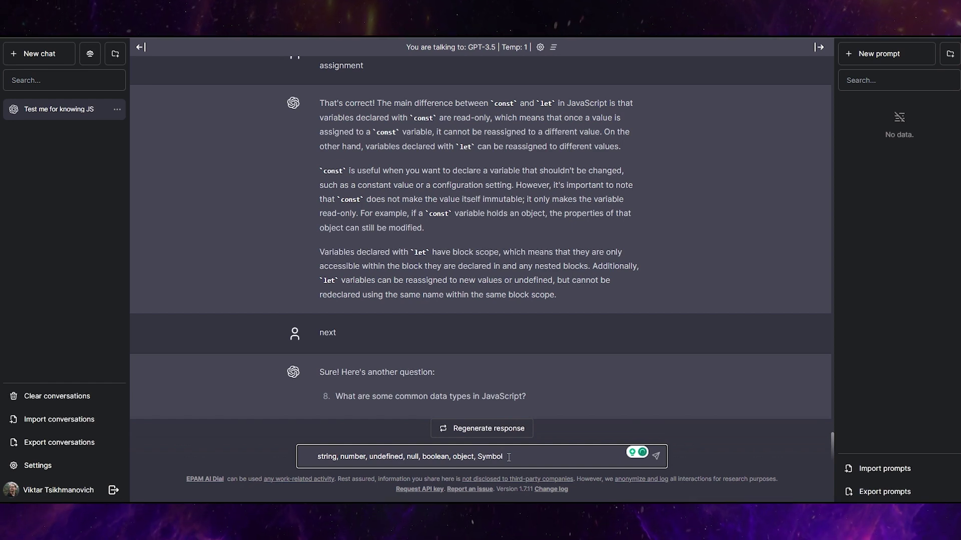
key("Return")
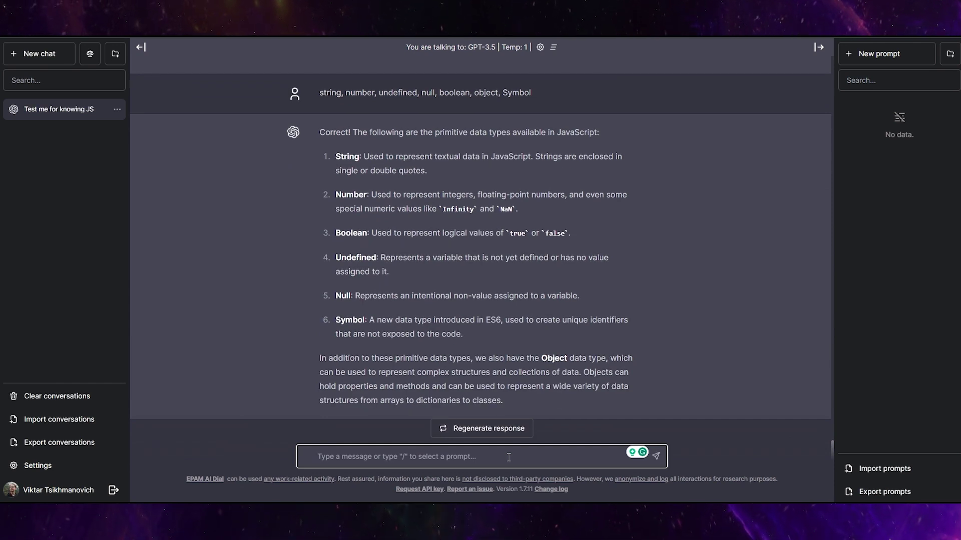
Request question 9 and explain some() returns true or false per a predicate, e.g. [1, 2].some(a => a > 1).
type("next")
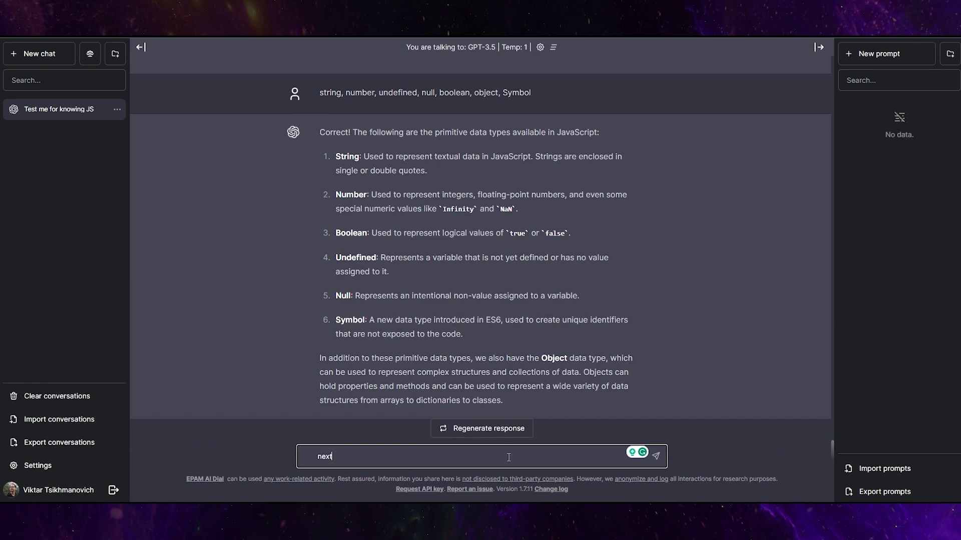
key("Return")
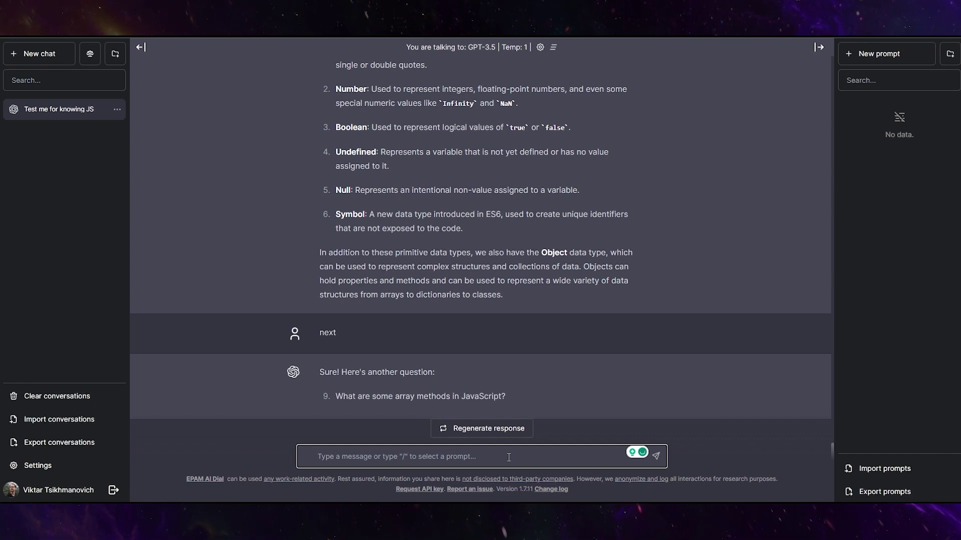
type("some me")
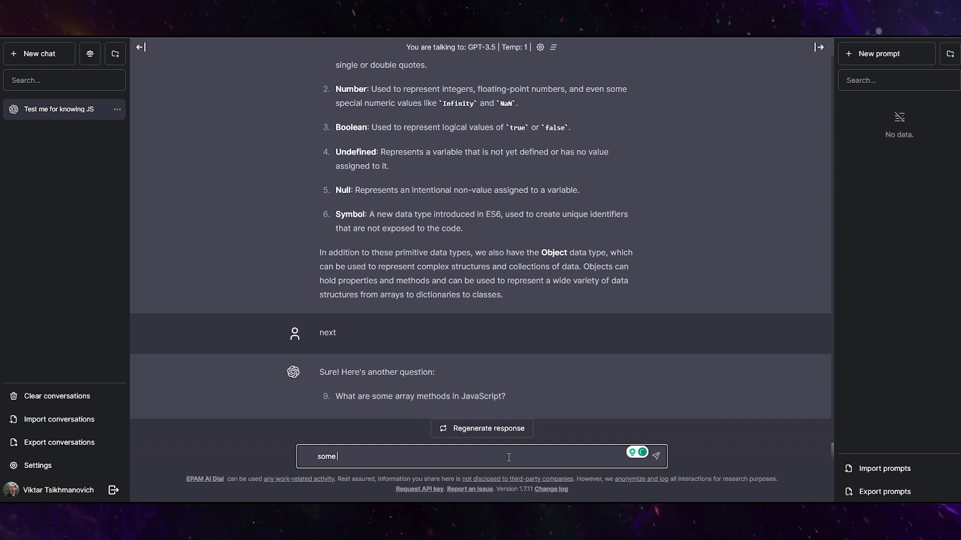
type("thod return")
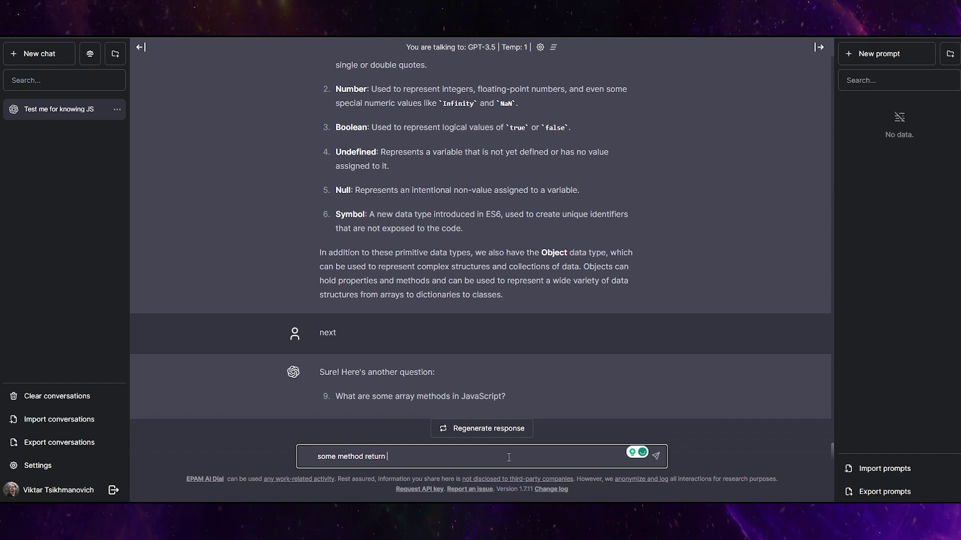
type("true or false ac")
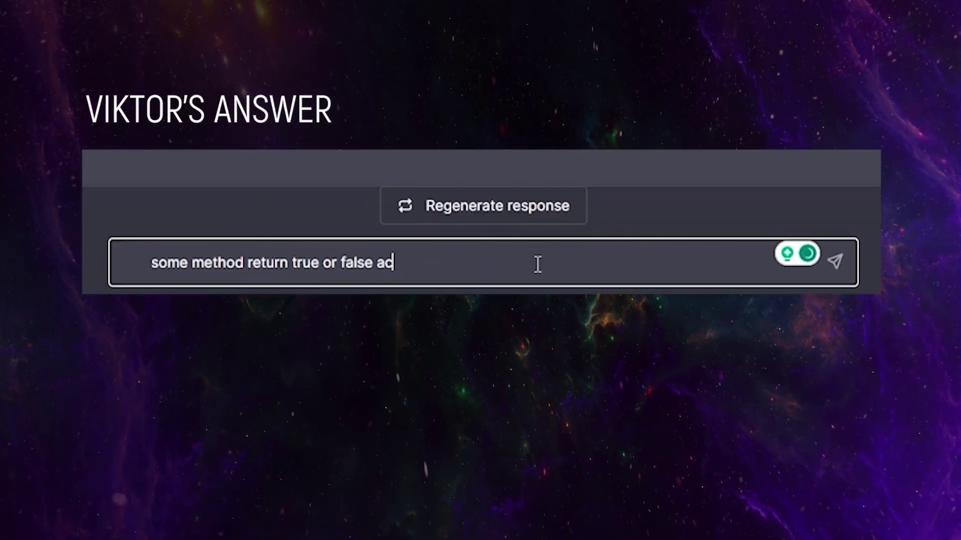
type("cording to the predicate function")
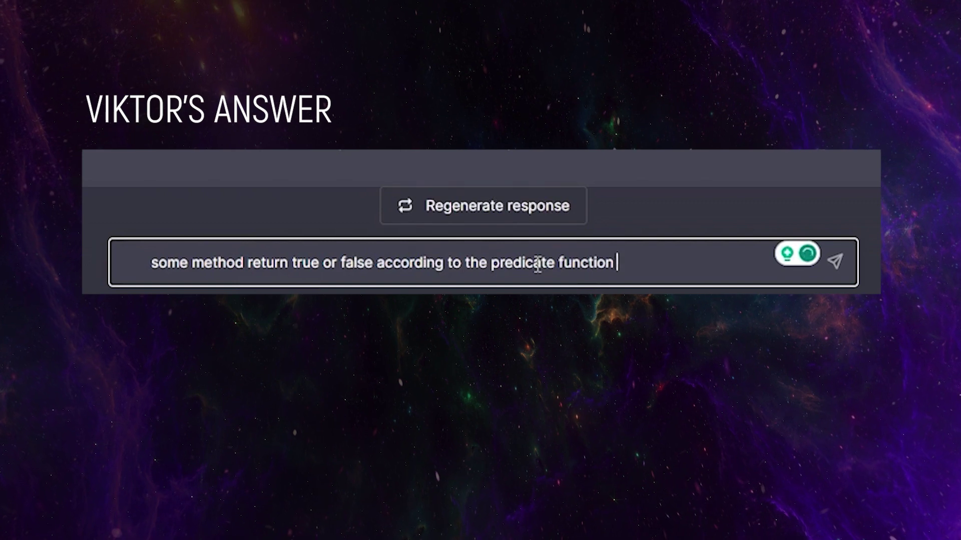
key("BackSpace")
type(", f.e. [1, 2].some(a")
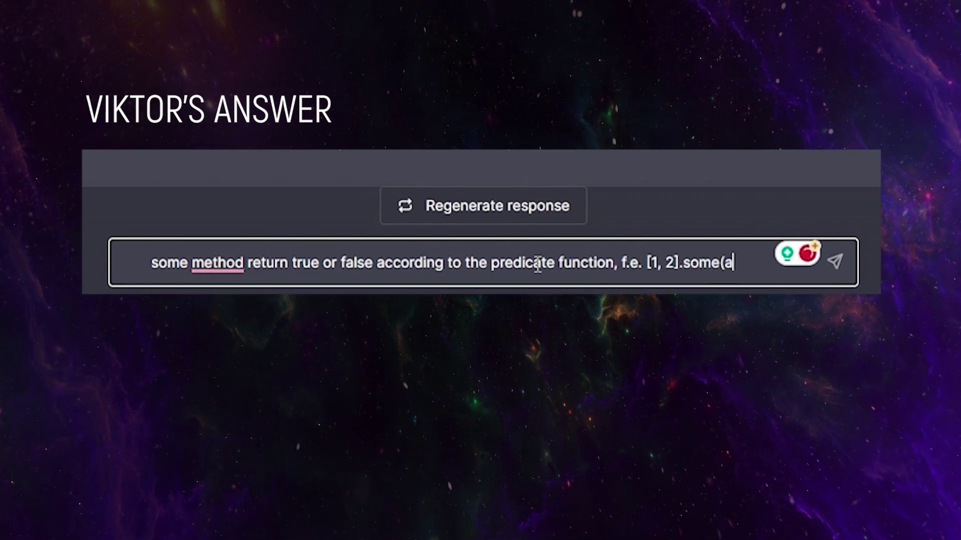
type(" => a > 1")
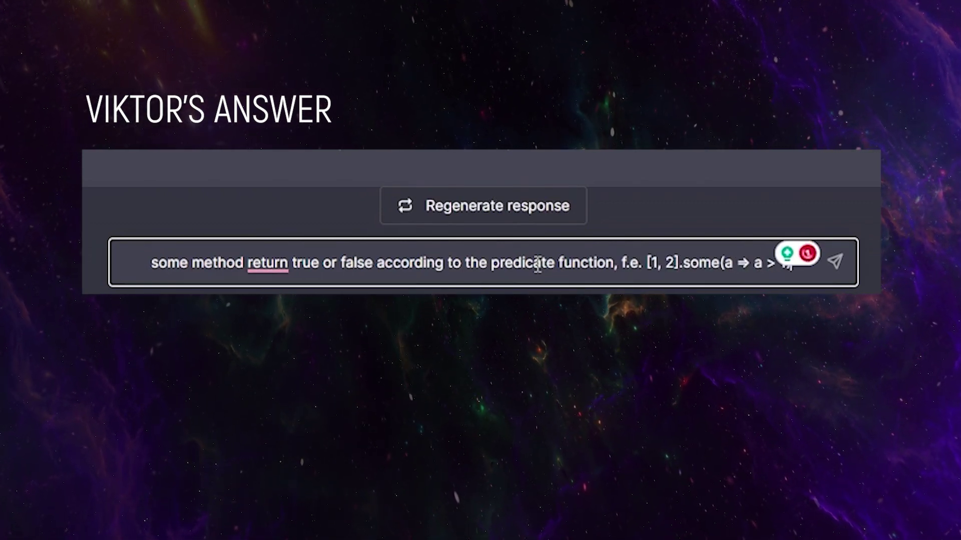
type(") will return true")
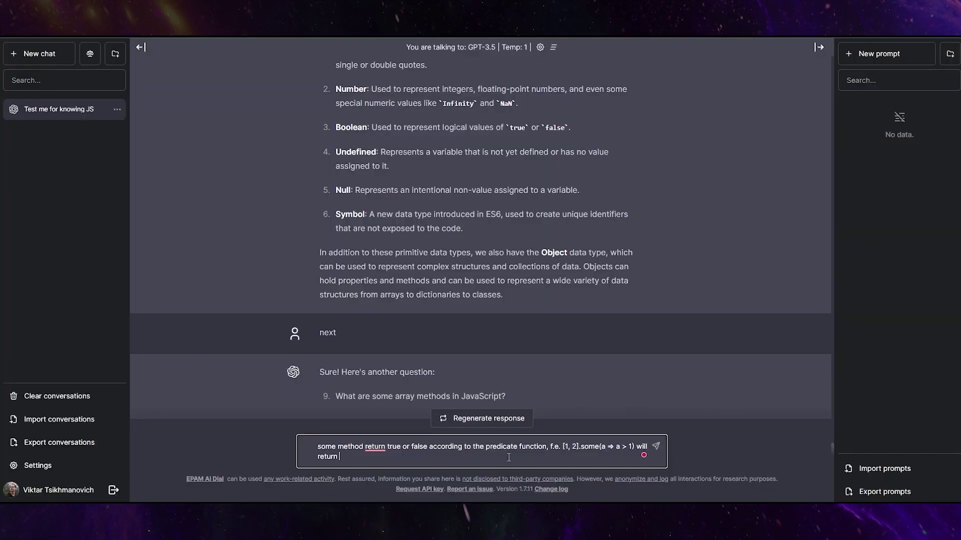
type("rue")
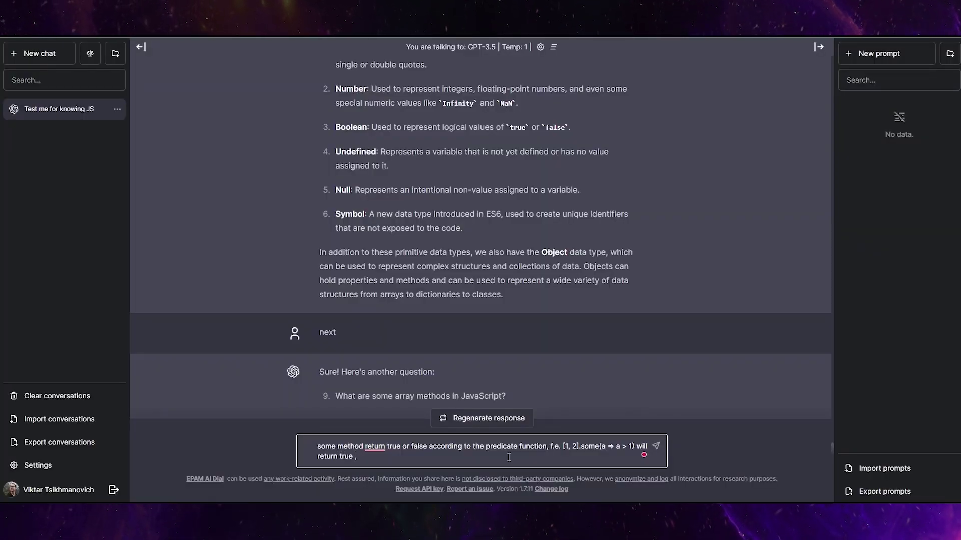
key("Return")
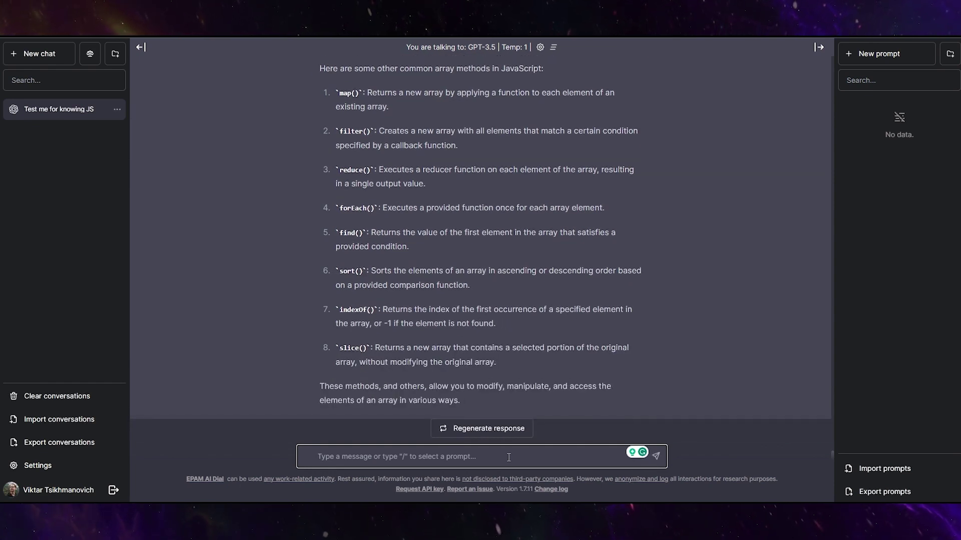
Request question 10 and start answering: create objects with {}, Object.create, Object.assign, or new.
type("next")
key("Return")
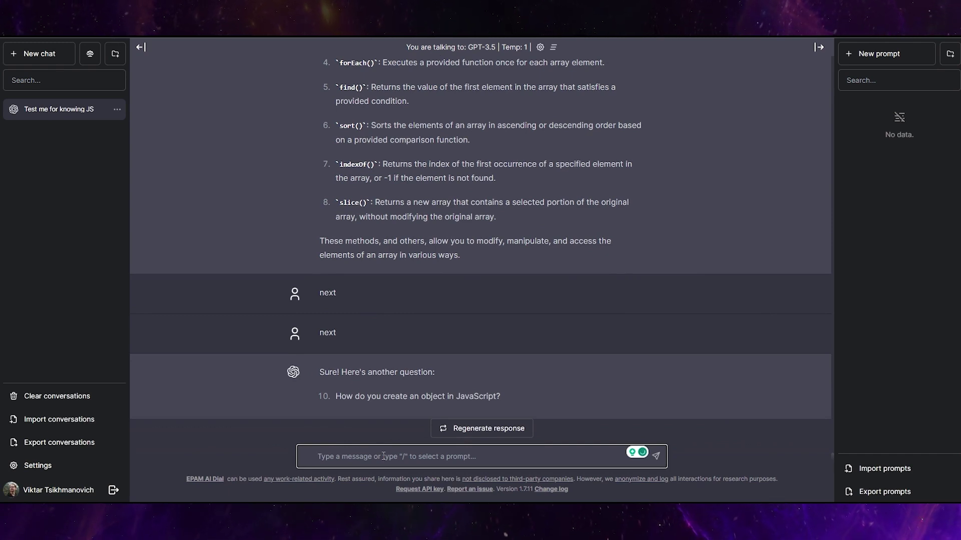
type("with {}")
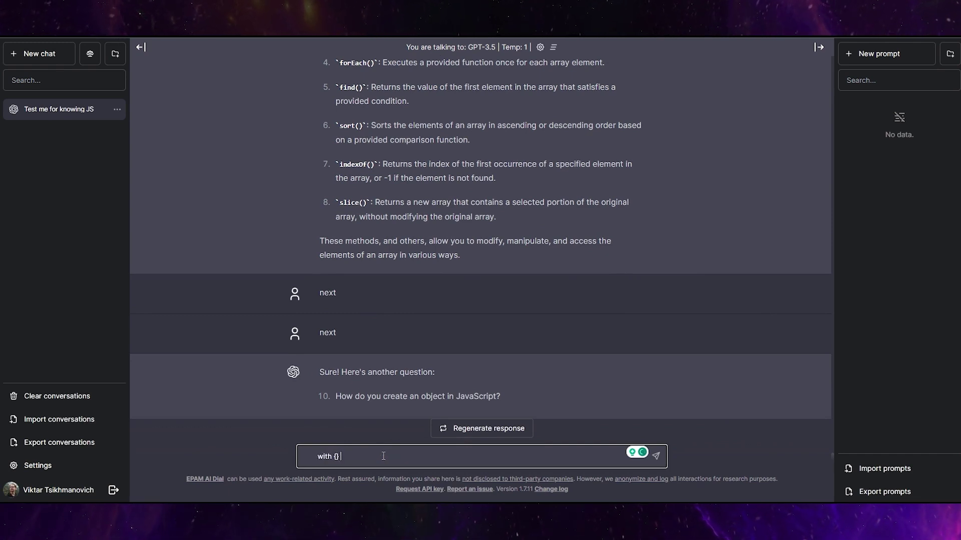
type(", or Object.create, ")
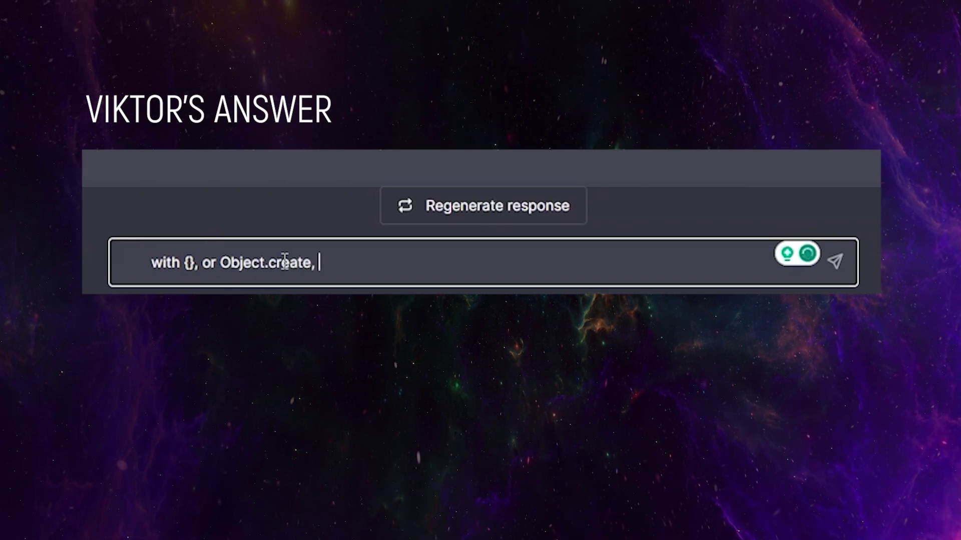
type("Object.assign, with new ")
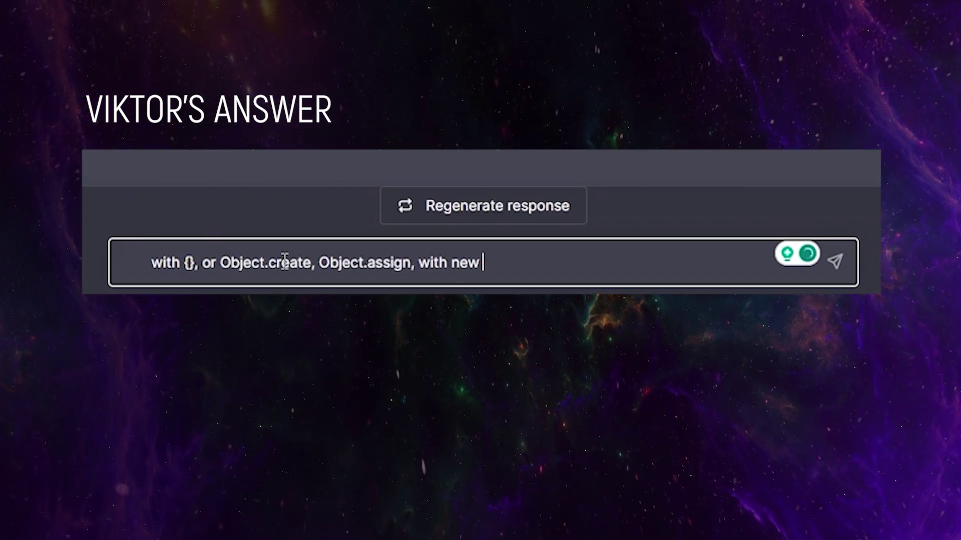
type("keyword for class or function ")
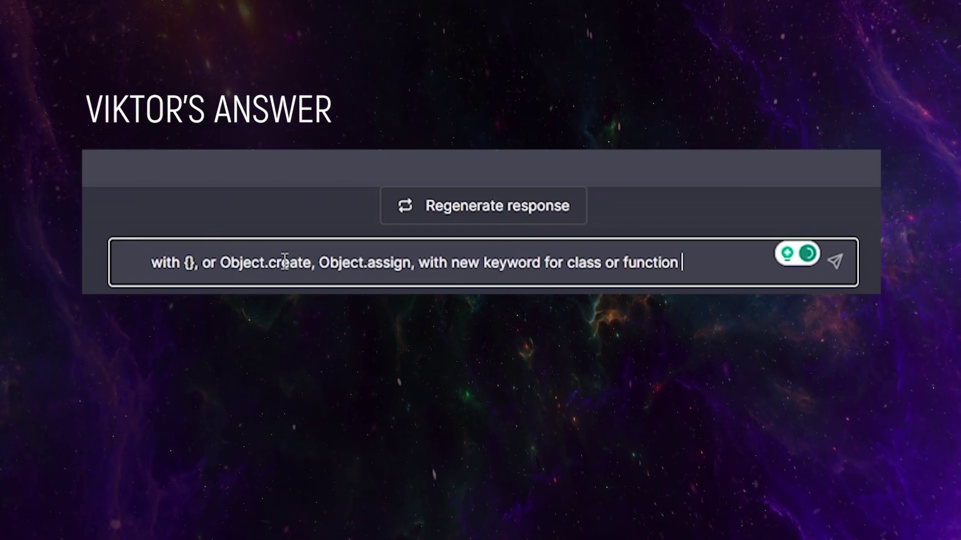
type("const")
type("ructo")
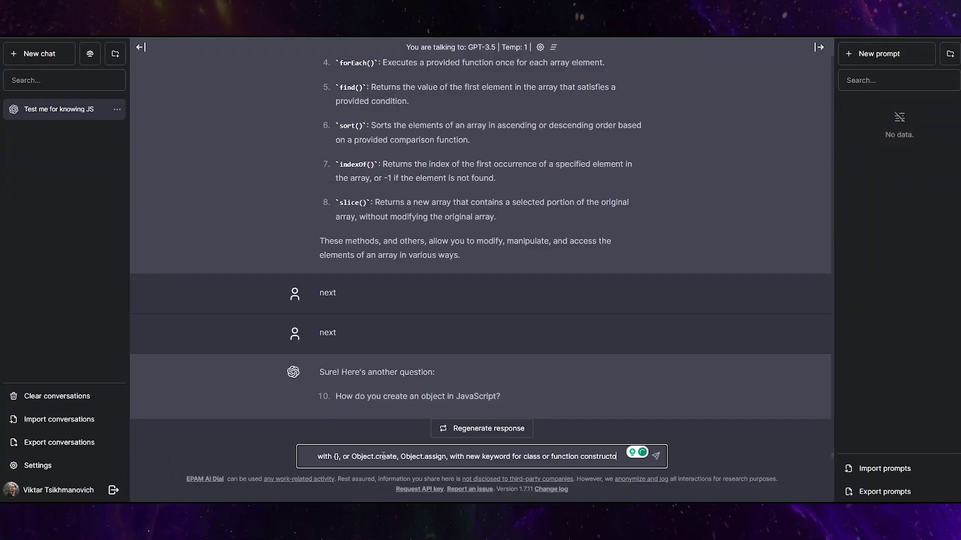
type("r")
Submit the object-creation answer ({}, Object.create, Object.assign, new), then send 'next' for question 11.
key("Return")
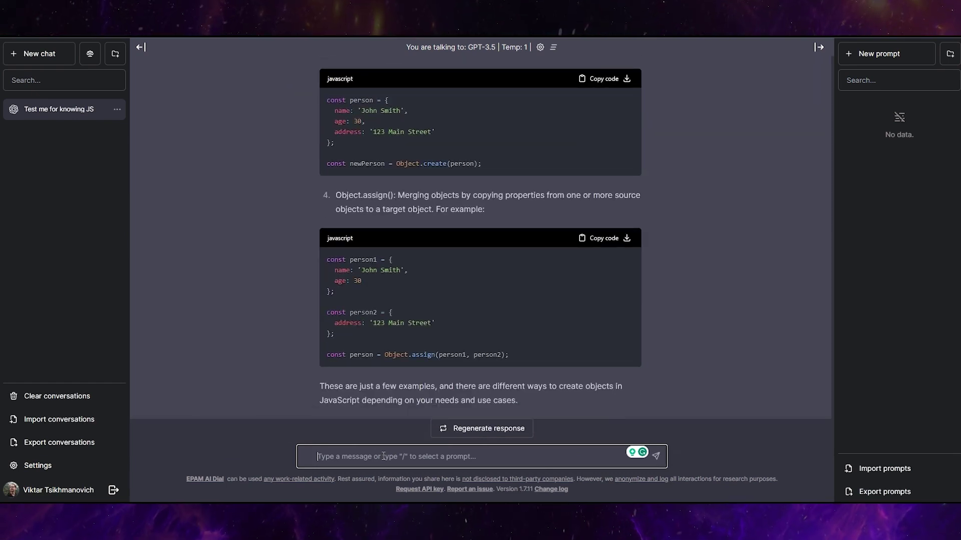
type("next")
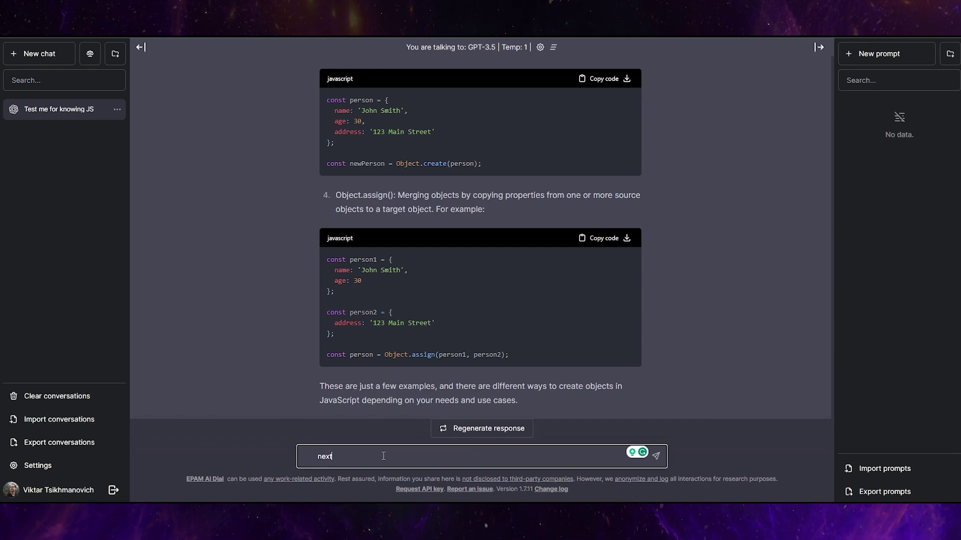
key("Return")
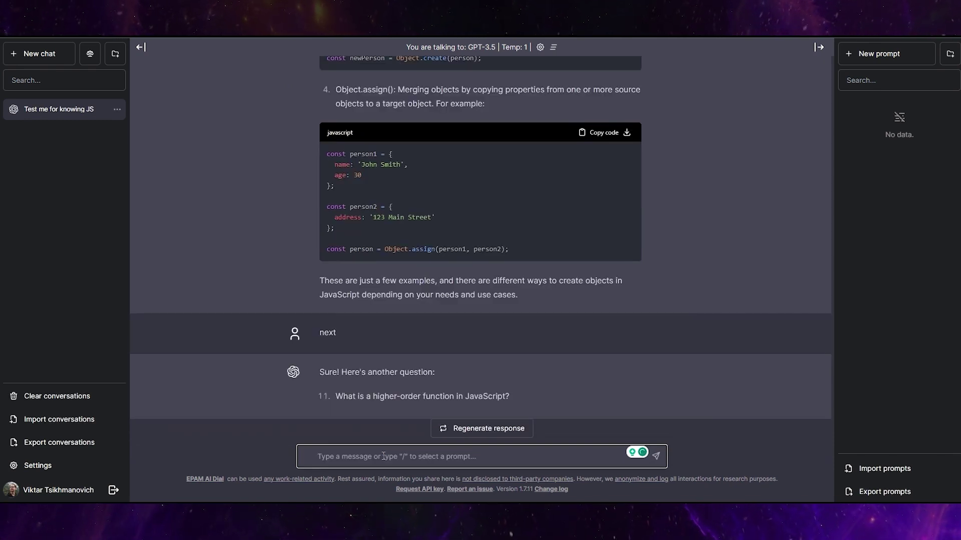
Answer that a HOF takes another function as an argument, then send 'next' for the Promises question.
scroll(370, 251, "up", 20)
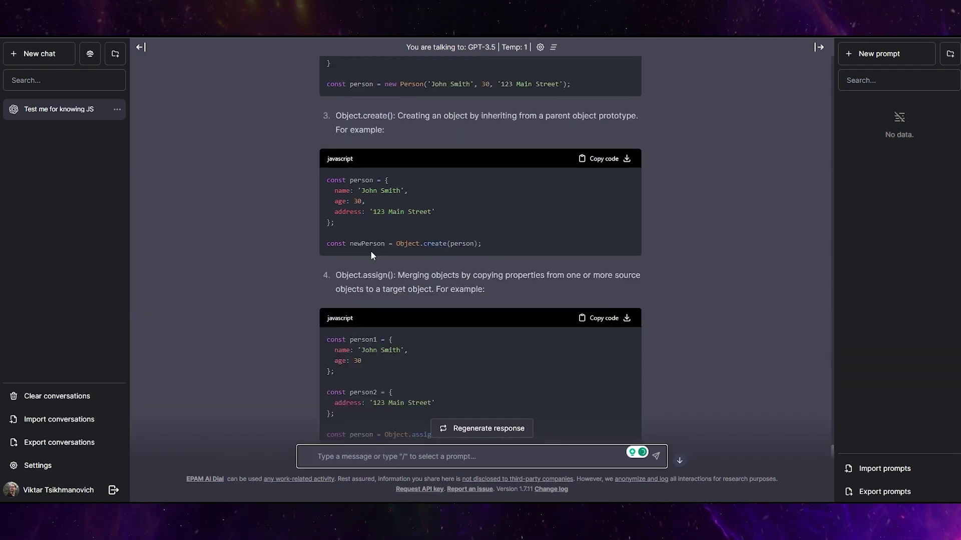
scroll(370, 251, "up", 15)
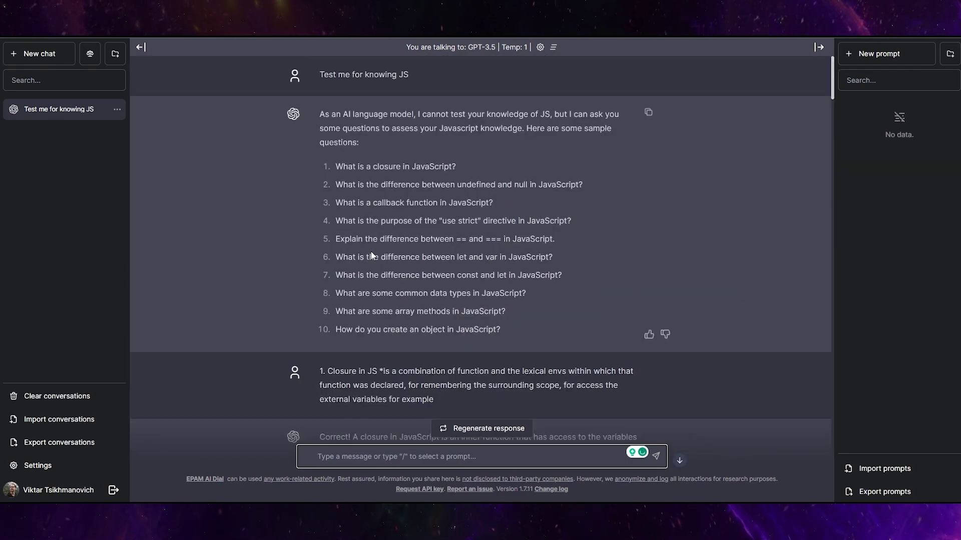
scroll(370, 251, "down", 12)
scroll(371, 251, "down", 20)
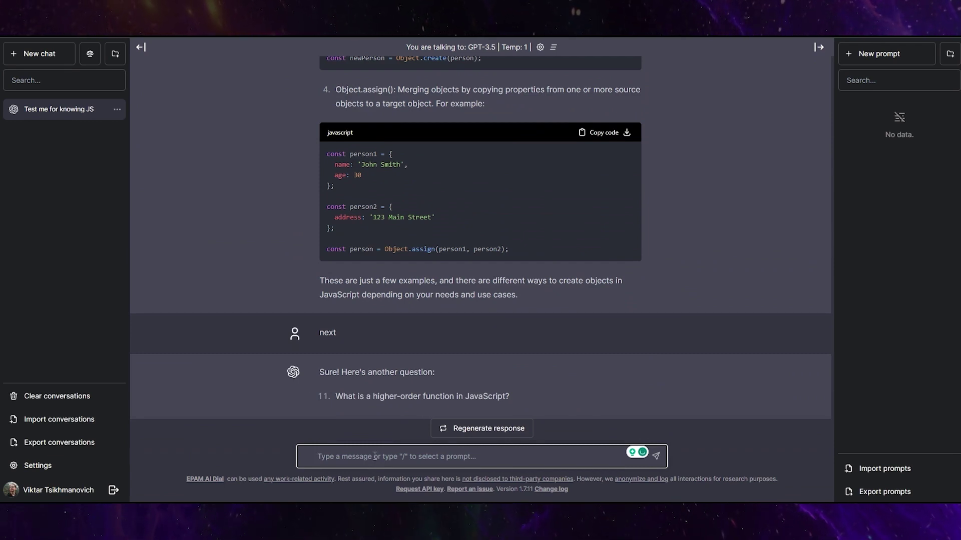
type("HOF is")
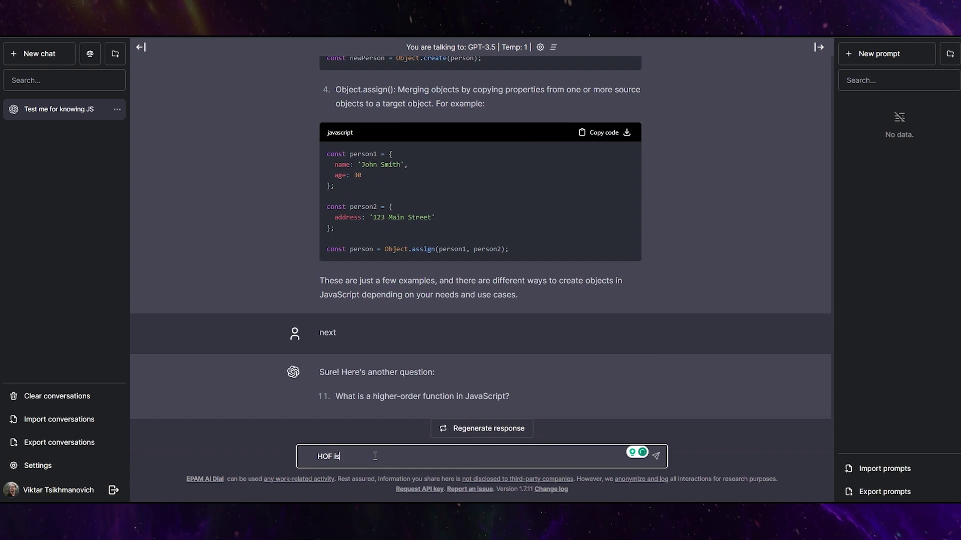
type(" a ")
type("function that take an ")
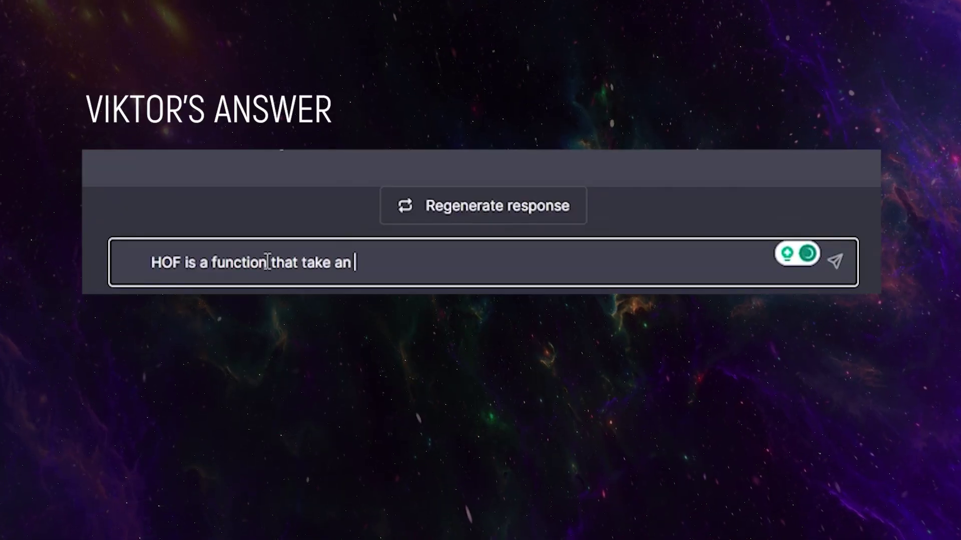
type("another function as an argument and")
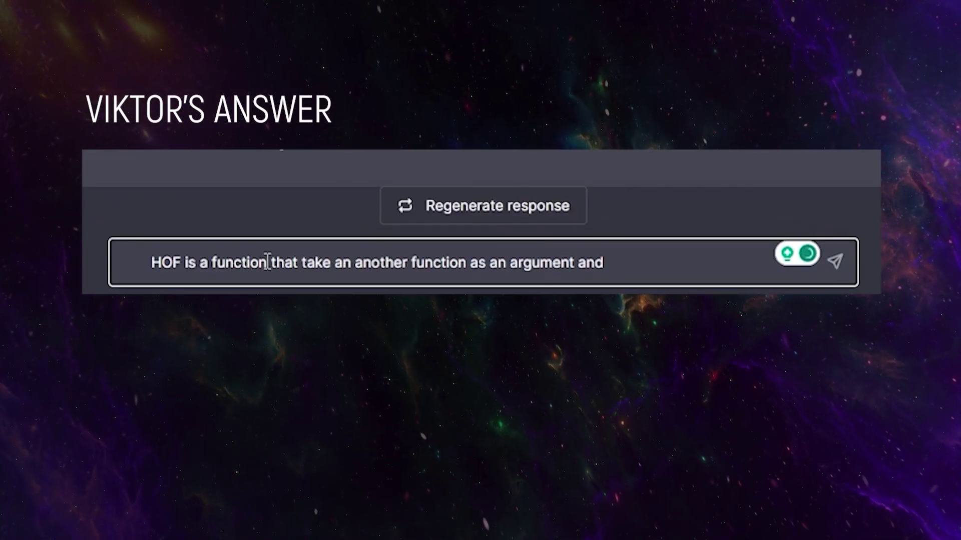
type(" use it for change it's own logic, in JS it")
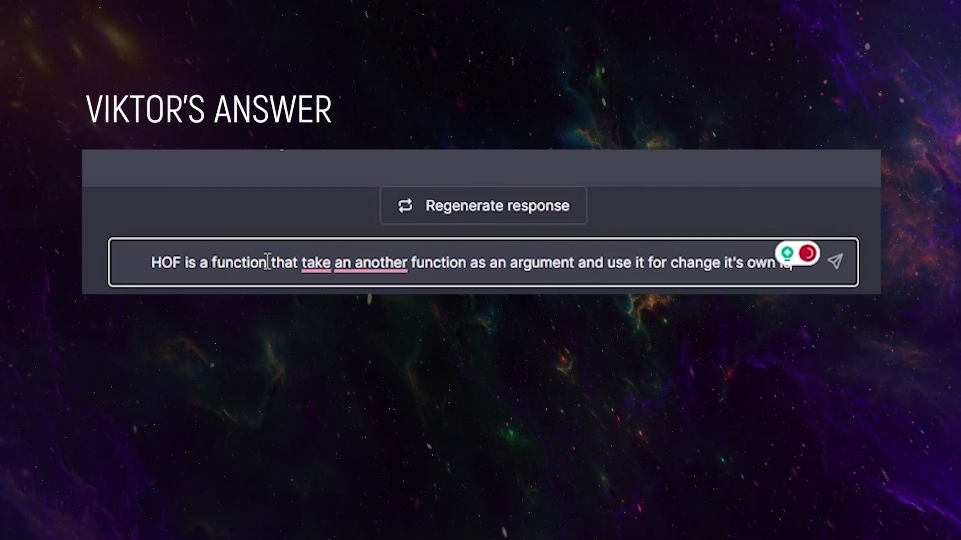
type(" almost all arrays methods")
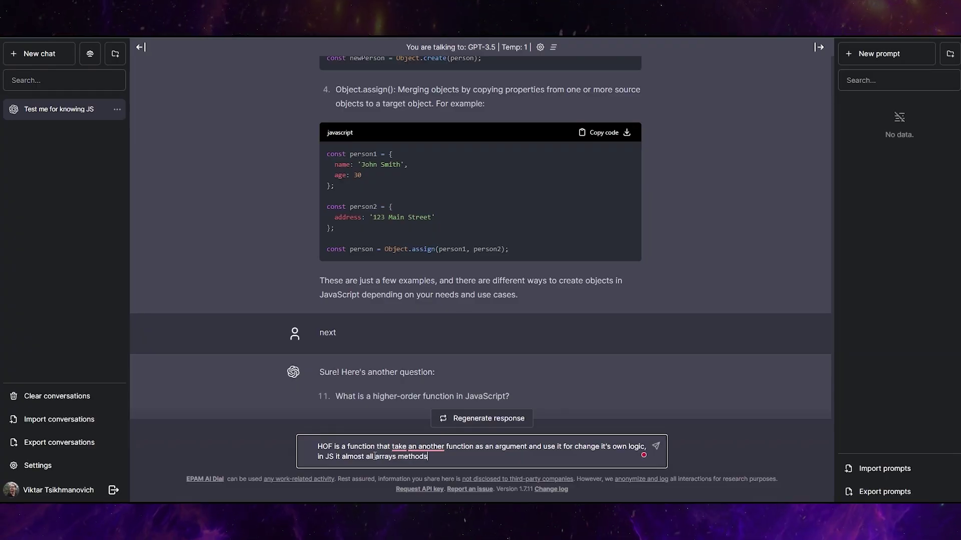
key("Return")
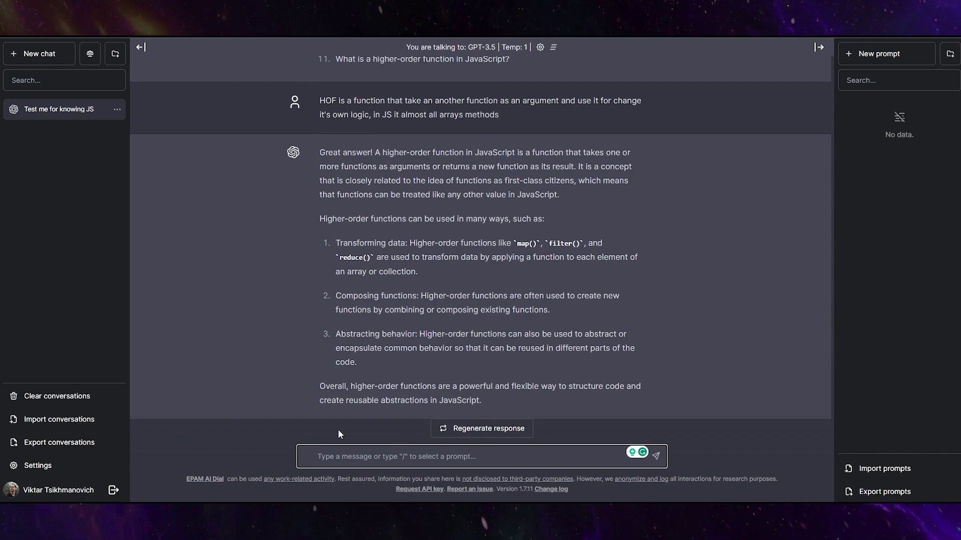
type("next")
key("Return")
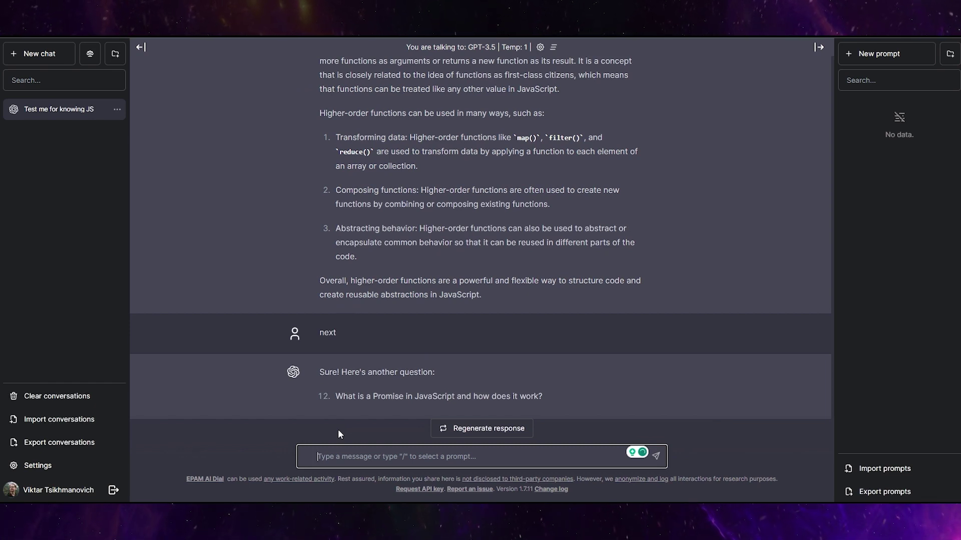
Answer 'Promise is a variable in JS' and read the corrective reply on Promise states.
type("Pro")
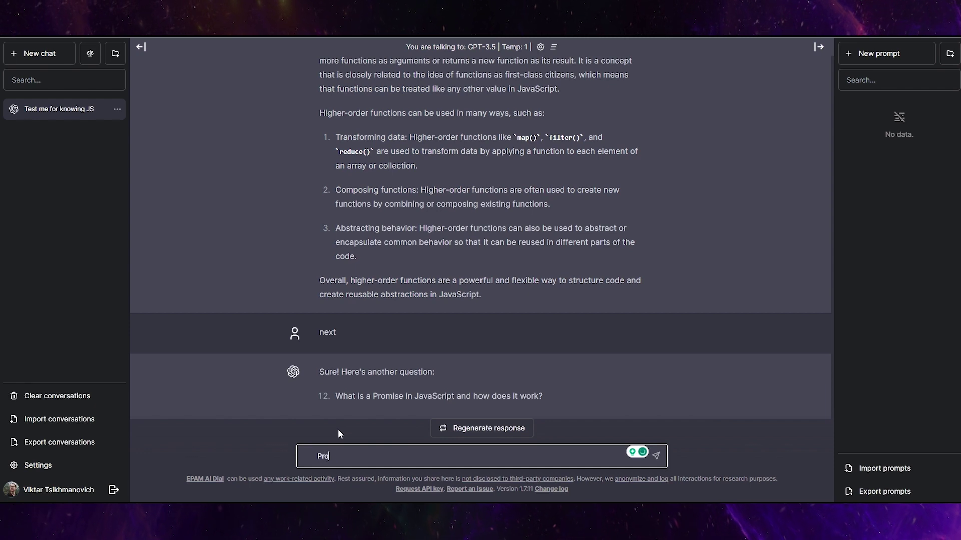
type("mise ")
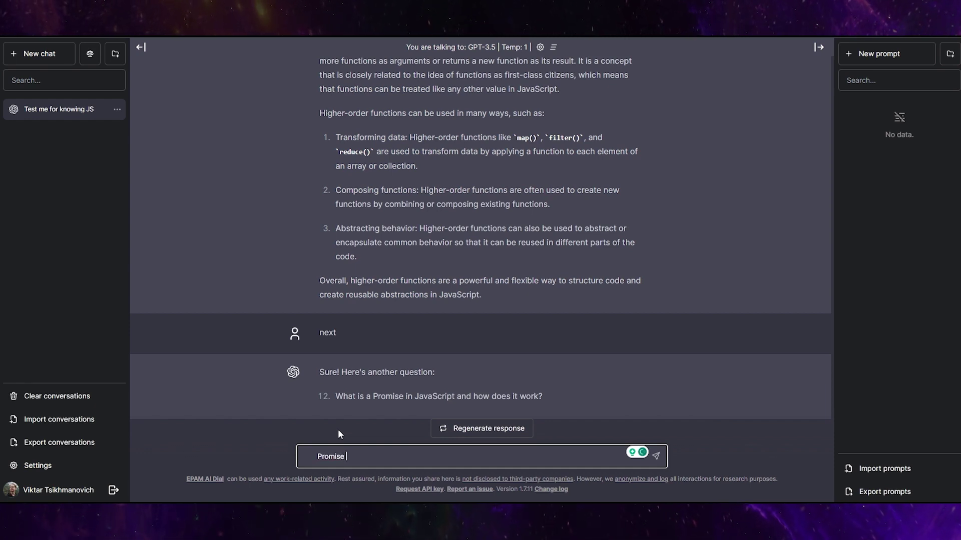
type("is a")
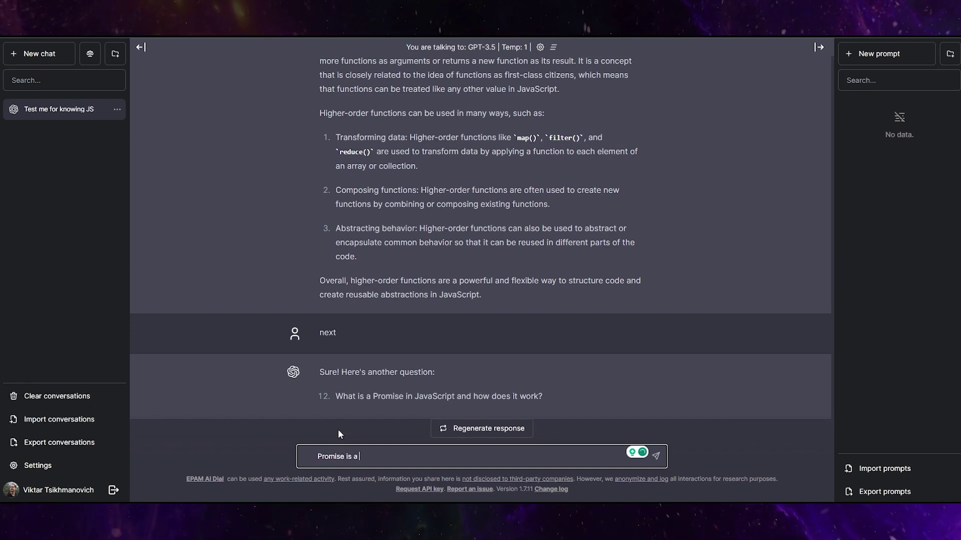
type(" variable ")
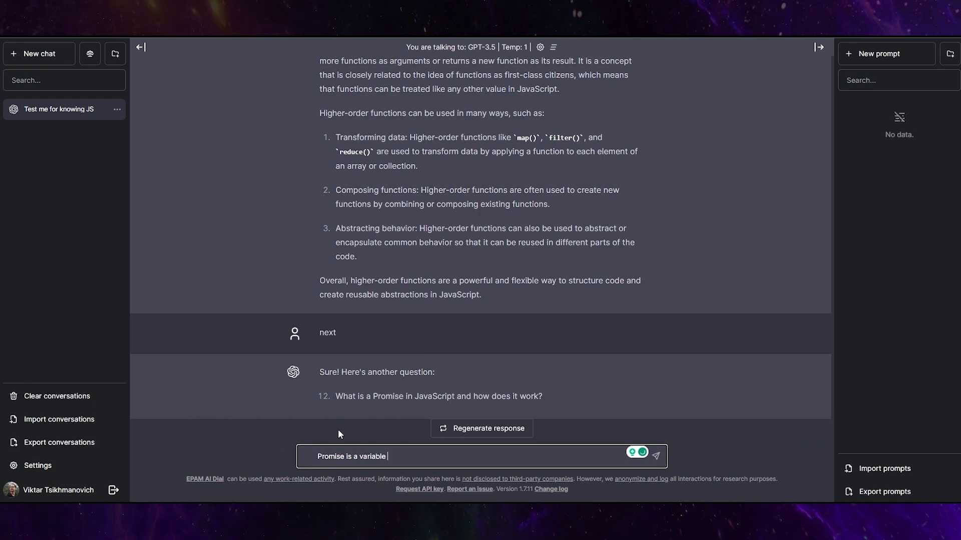
type("in JS")
key("Return")
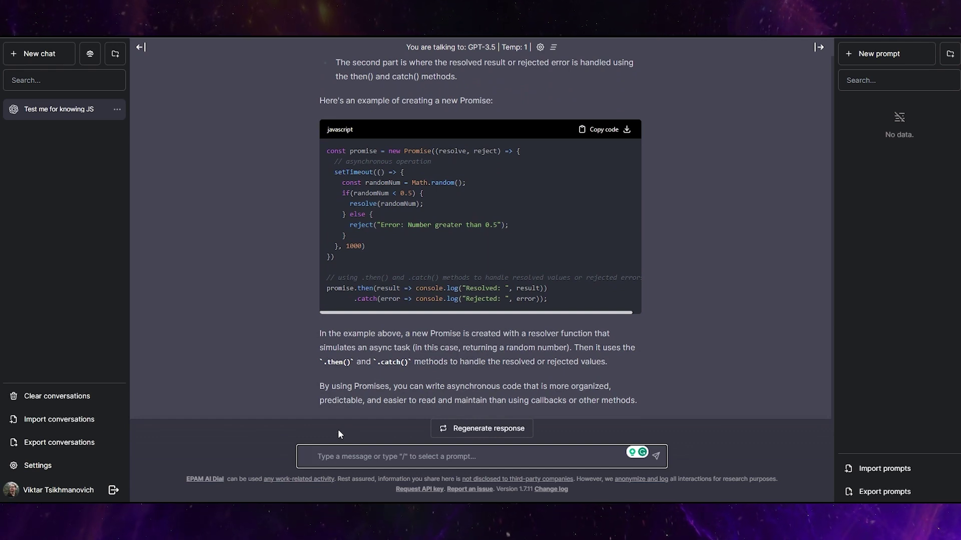
scroll(376, 224, "up", 5)
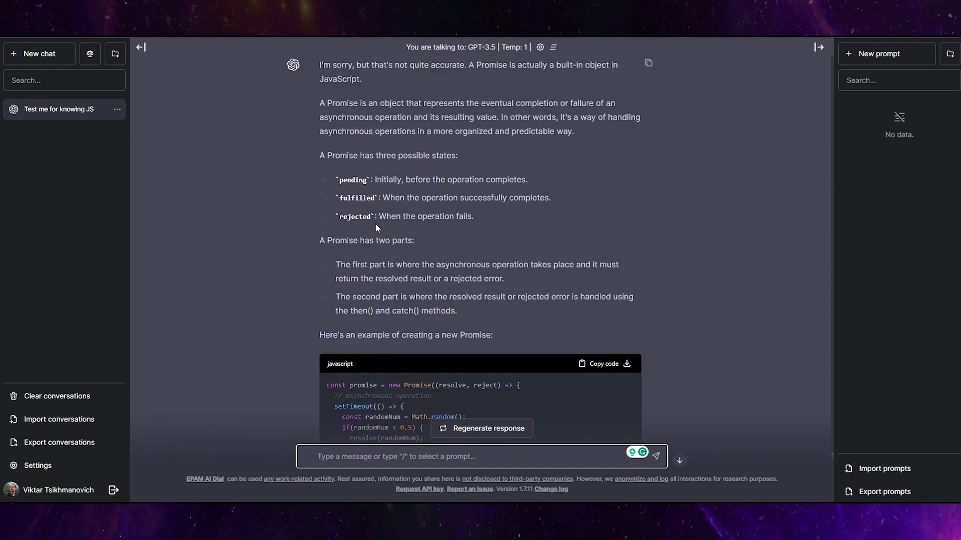
scroll(376, 223, "up", 4)
scroll(375, 224, "down", 8)
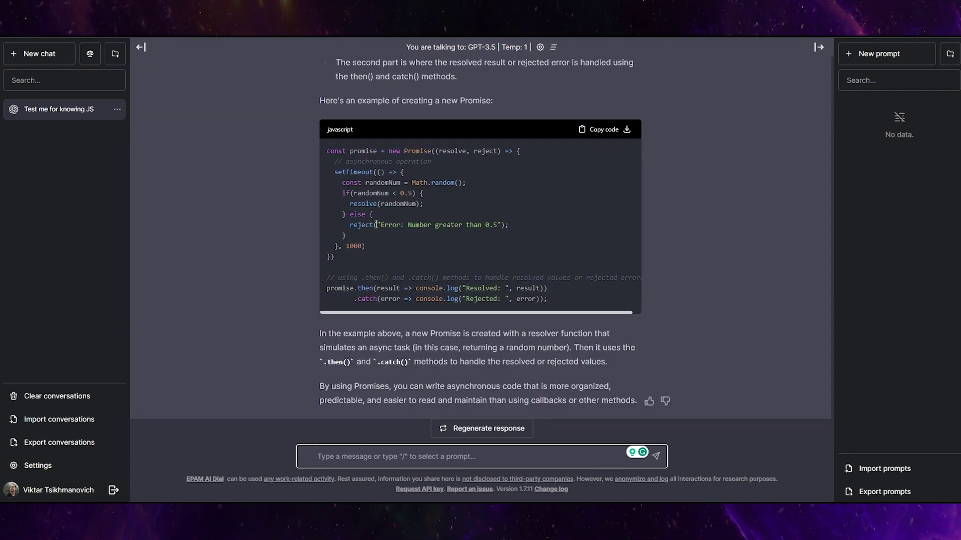